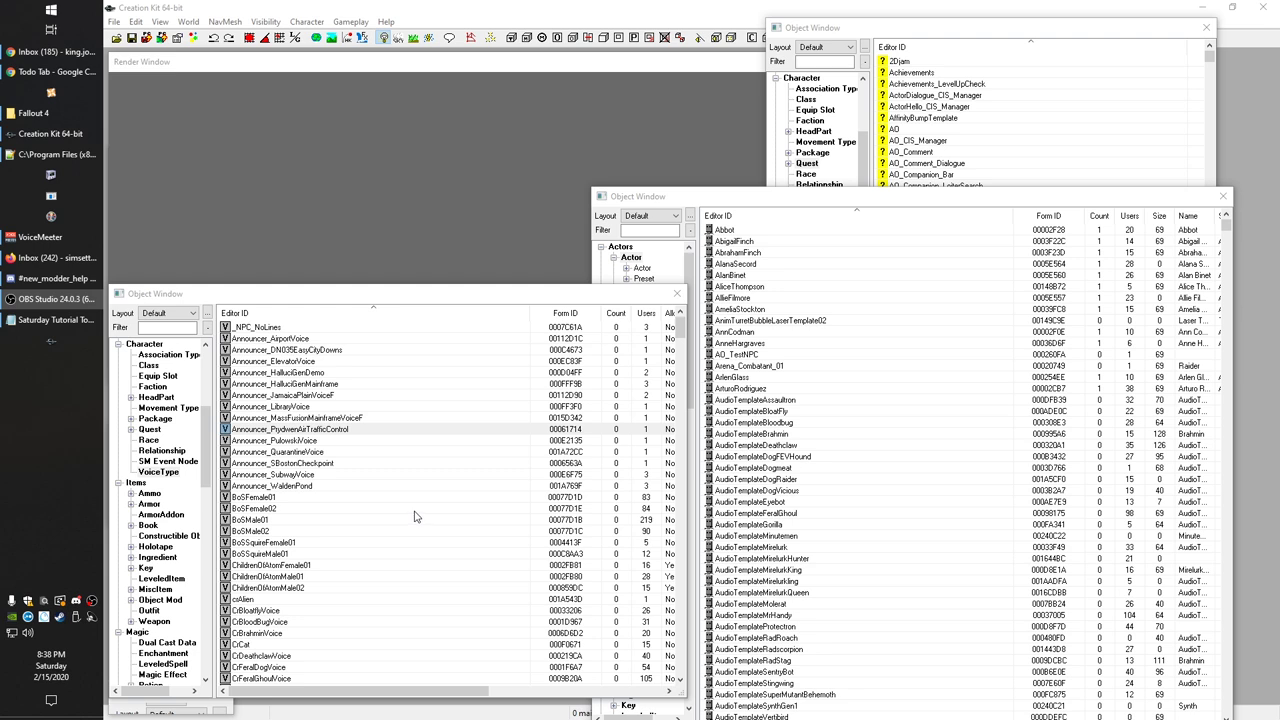
# Select the BoSFemale01 entry in the VoiceType list.
pyautogui.click(262, 509)
pyautogui.click(265, 497)
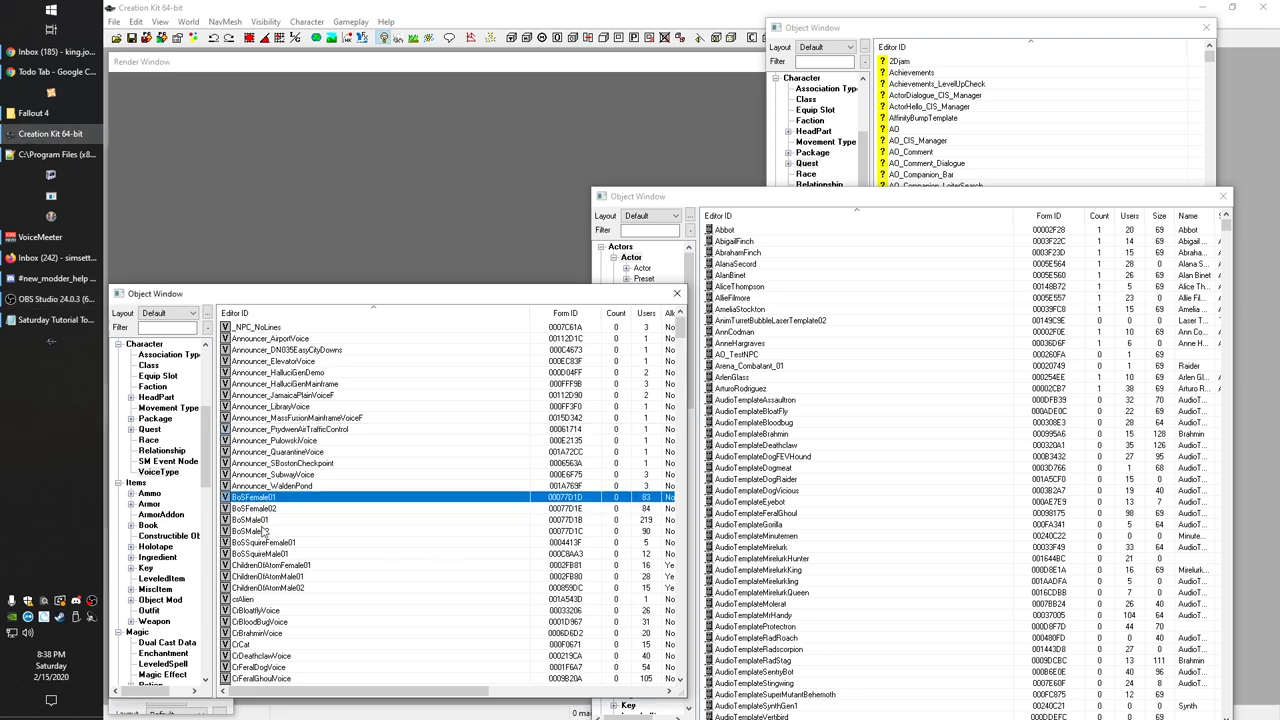
pyautogui.press('Down')
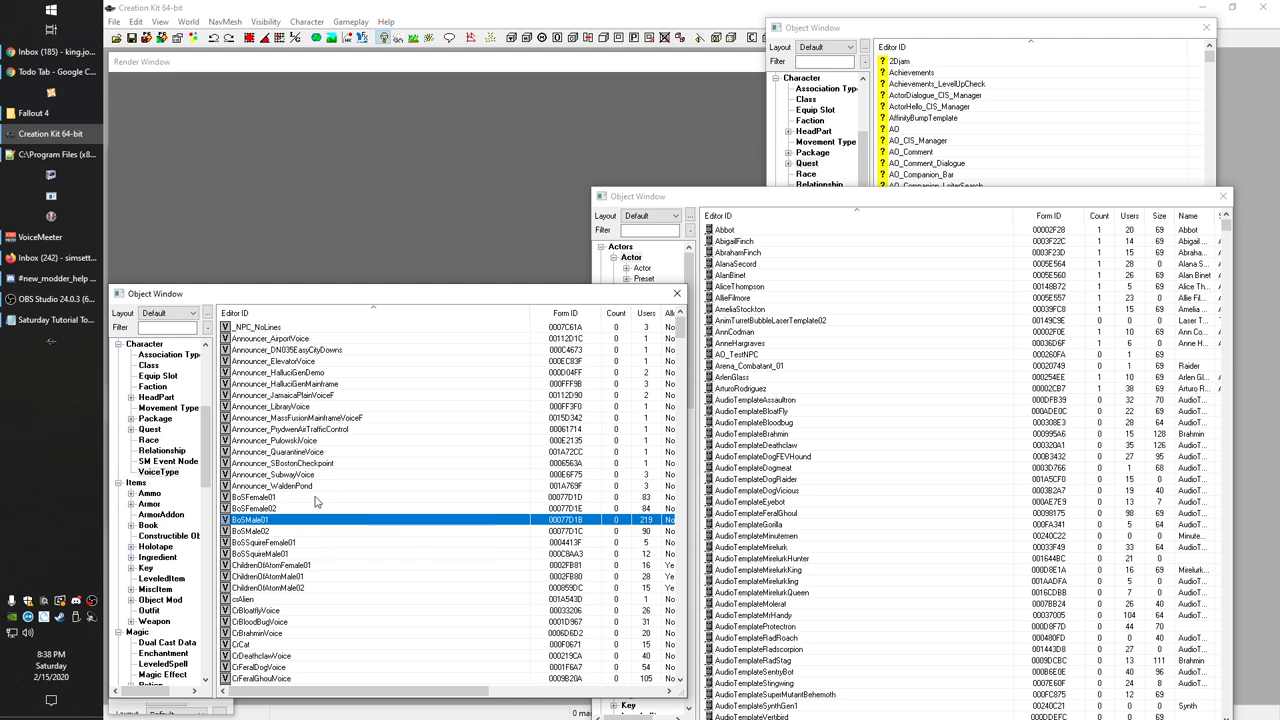
pyautogui.click(323, 500)
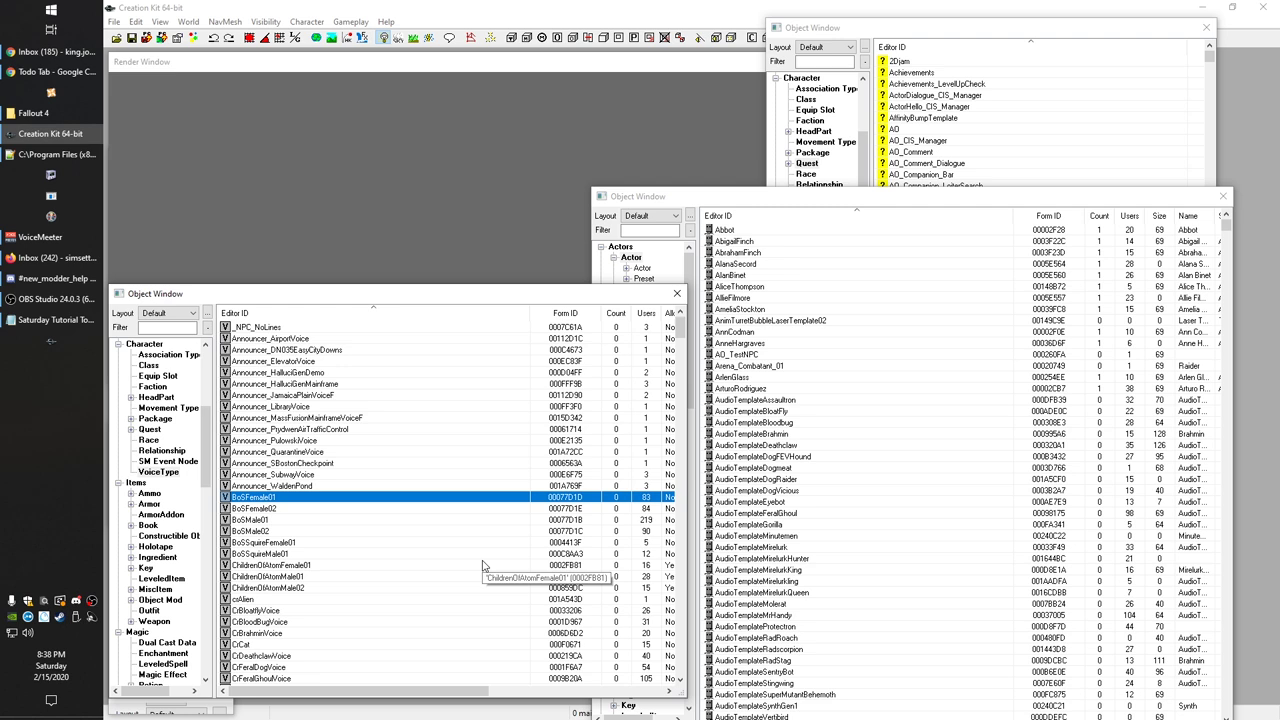
# Add a new voice type and give it the ID kgDiag_VT_Gath.
pyautogui.rightClick(292, 415)
pyautogui.click(315, 421)
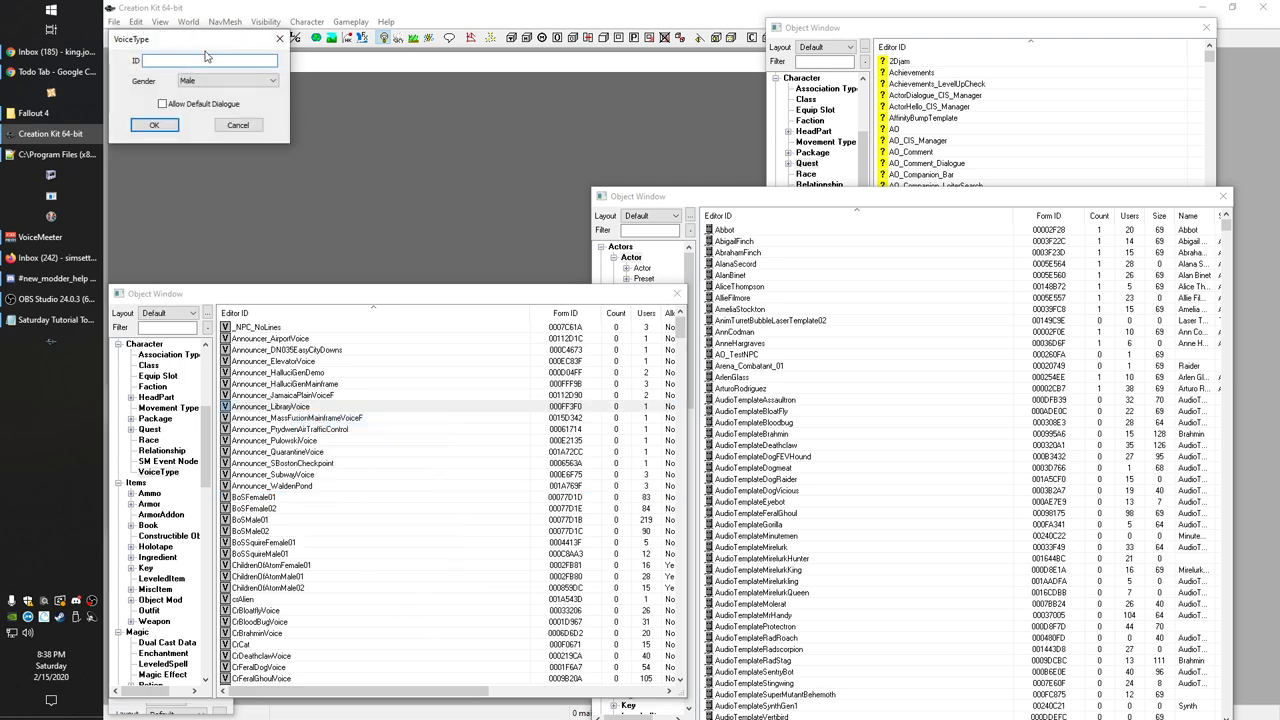
pyautogui.write('kgDiag_VT_')
pyautogui.write('Gath')
pyautogui.press('Tab')
# Keep Gender as Male and confirm the kgDiag_VT_Gath voice type with OK.
pyautogui.click(196, 86)
pyautogui.click(148, 88)
pyautogui.click(229, 86)
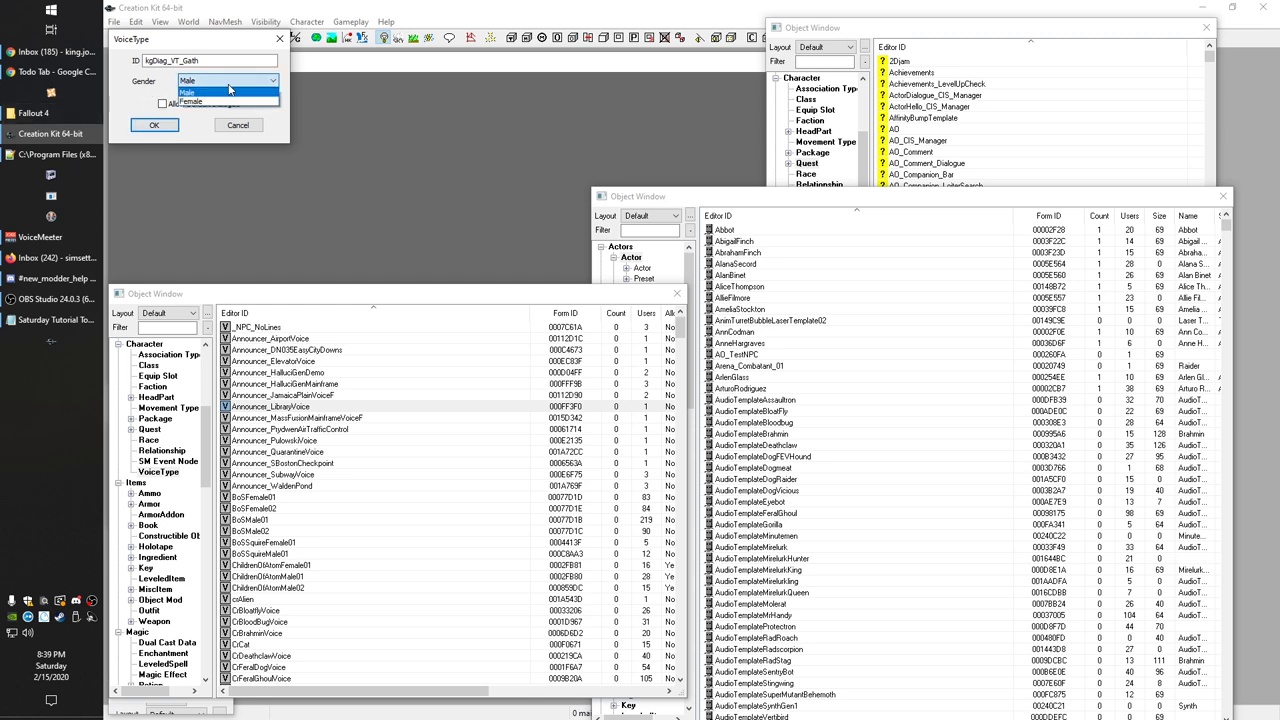
pyautogui.click(214, 84)
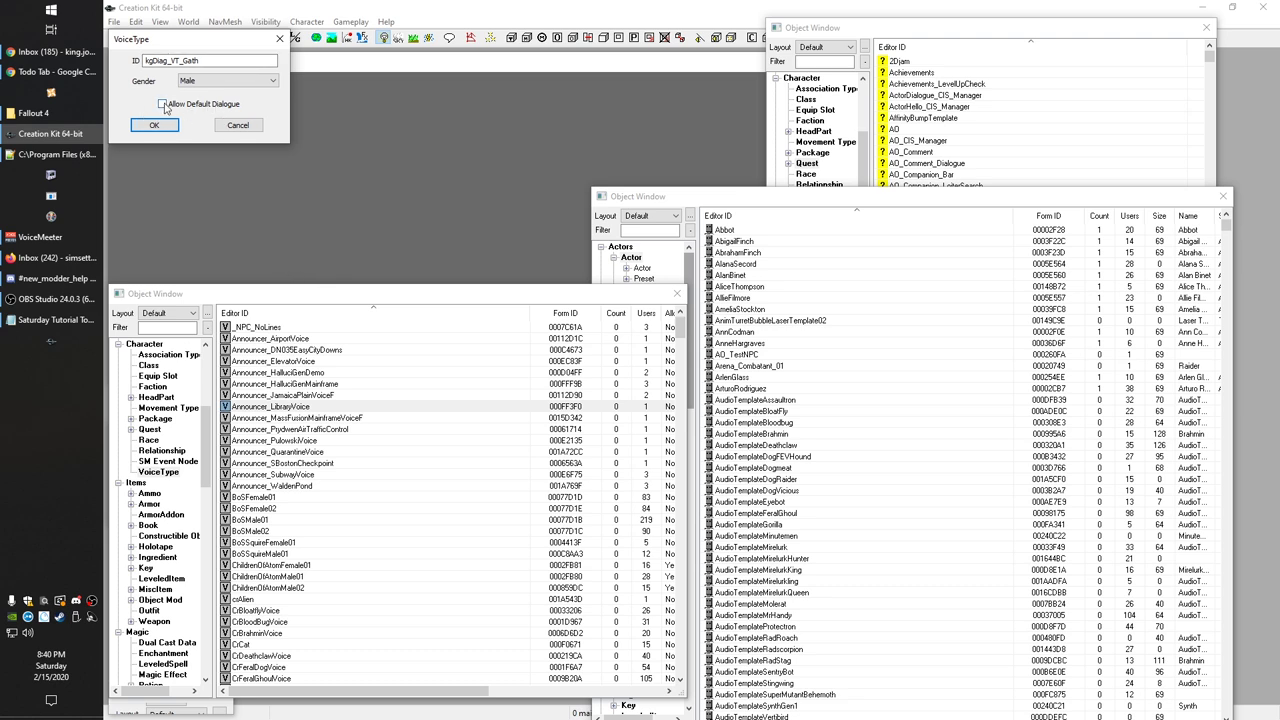
pyautogui.moveTo(217, 61); pyautogui.dragTo(137, 70)
pyautogui.click(222, 80)
pyautogui.click(215, 102)
pyautogui.click(154, 125)
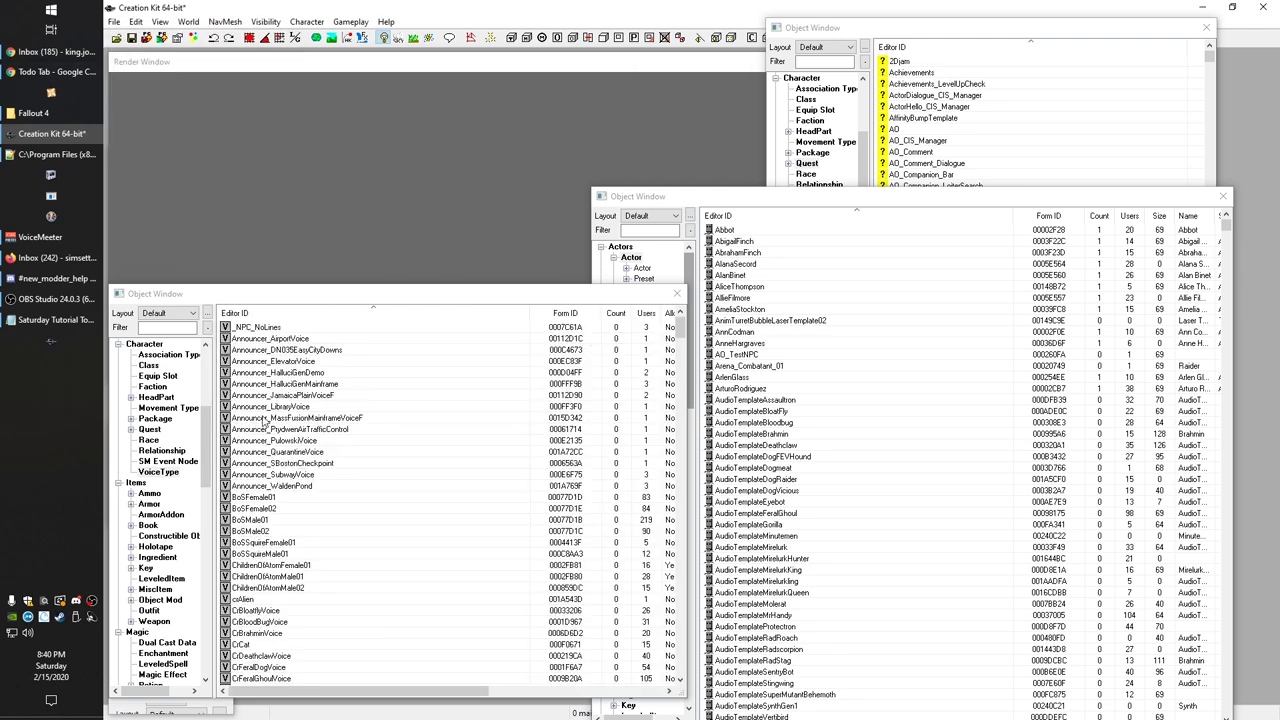
# Open the Abbot actor from the Actors list in the Object Window.
pyautogui.click(650, 231)
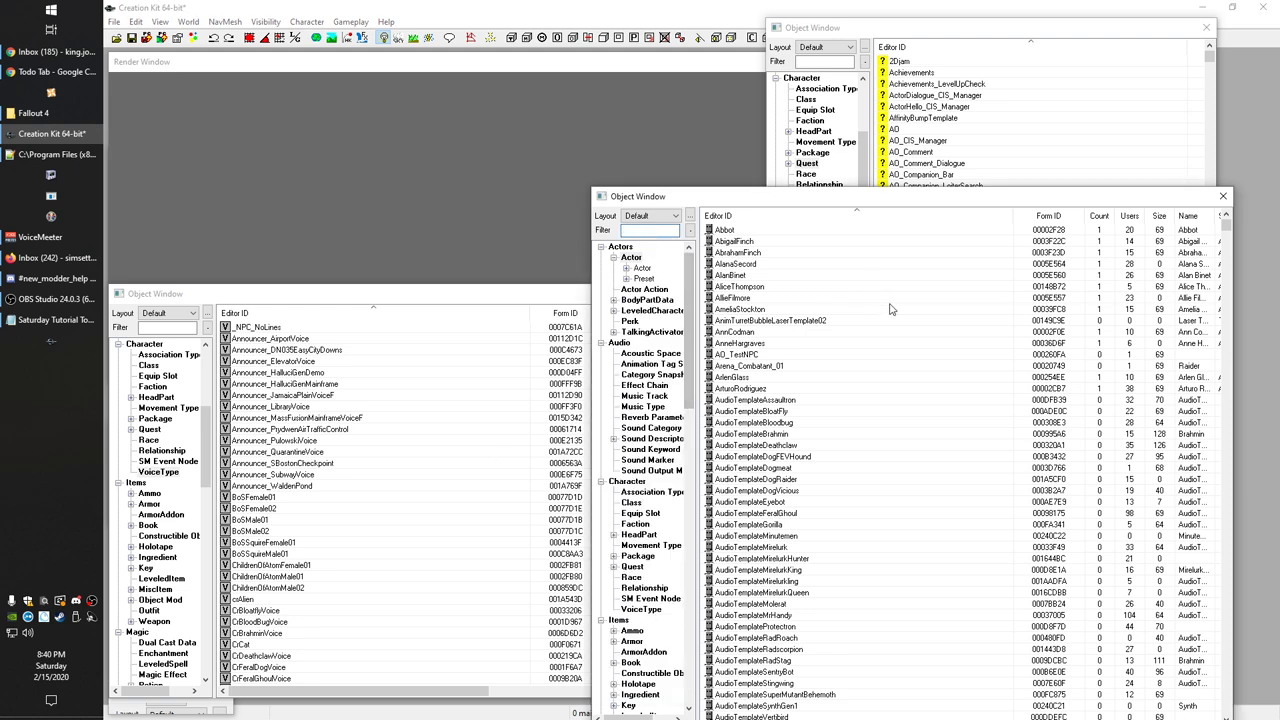
pyautogui.doubleClick(740, 230)
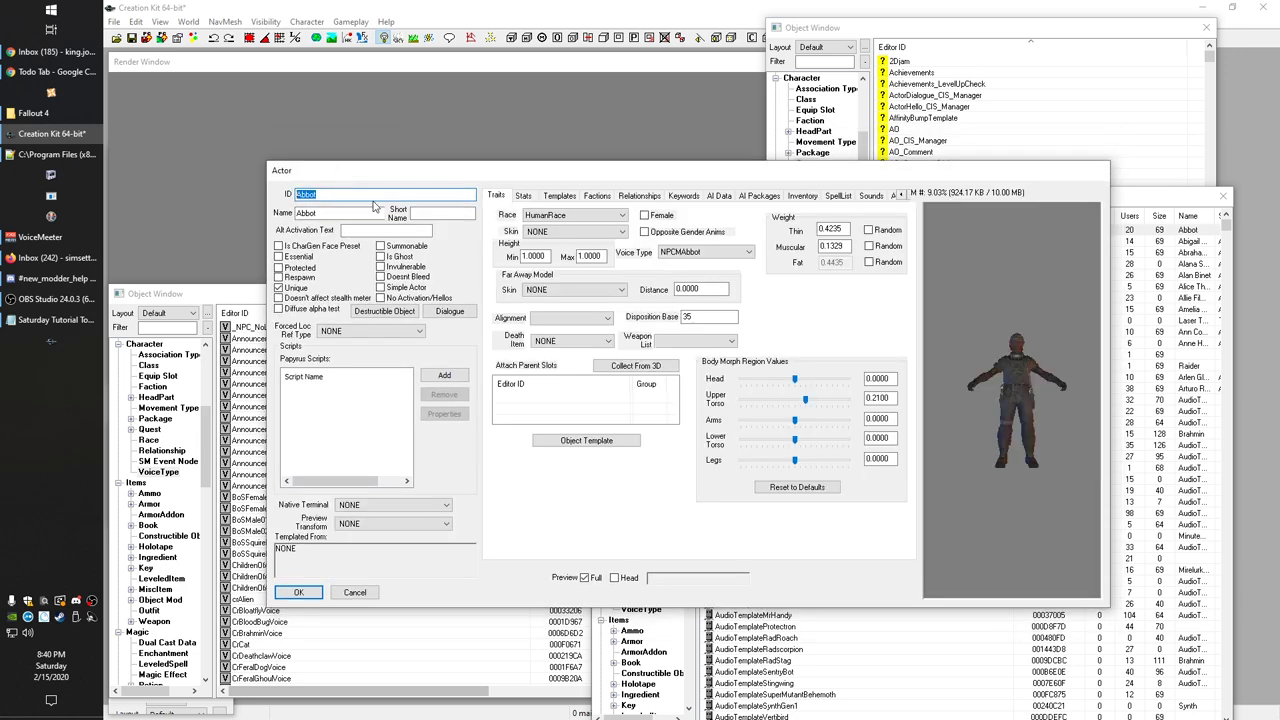
# In the Actor dialog, set the ID to kgDiag_Gath and the name to Gath.
pyautogui.write('kgDiag_Ga')
pyautogui.press('Tab')
pyautogui.write('Gath')
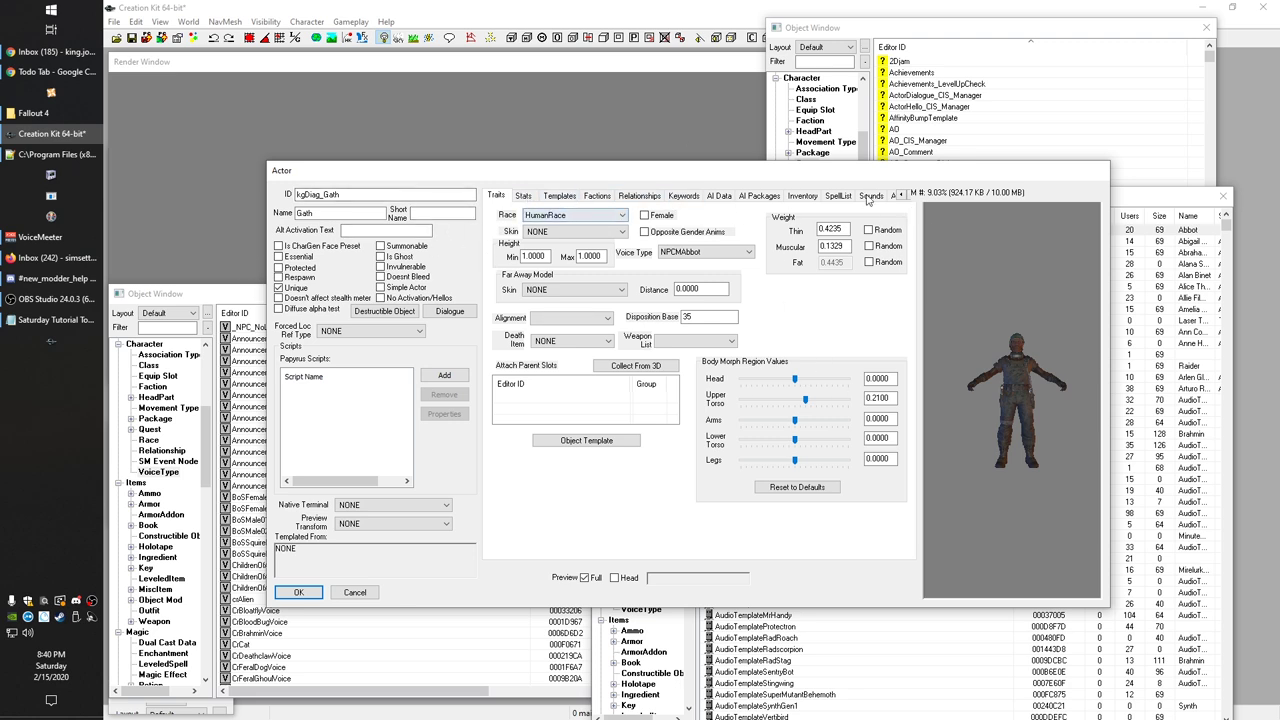
pyautogui.moveTo(907, 169); pyautogui.dragTo(895, 224)
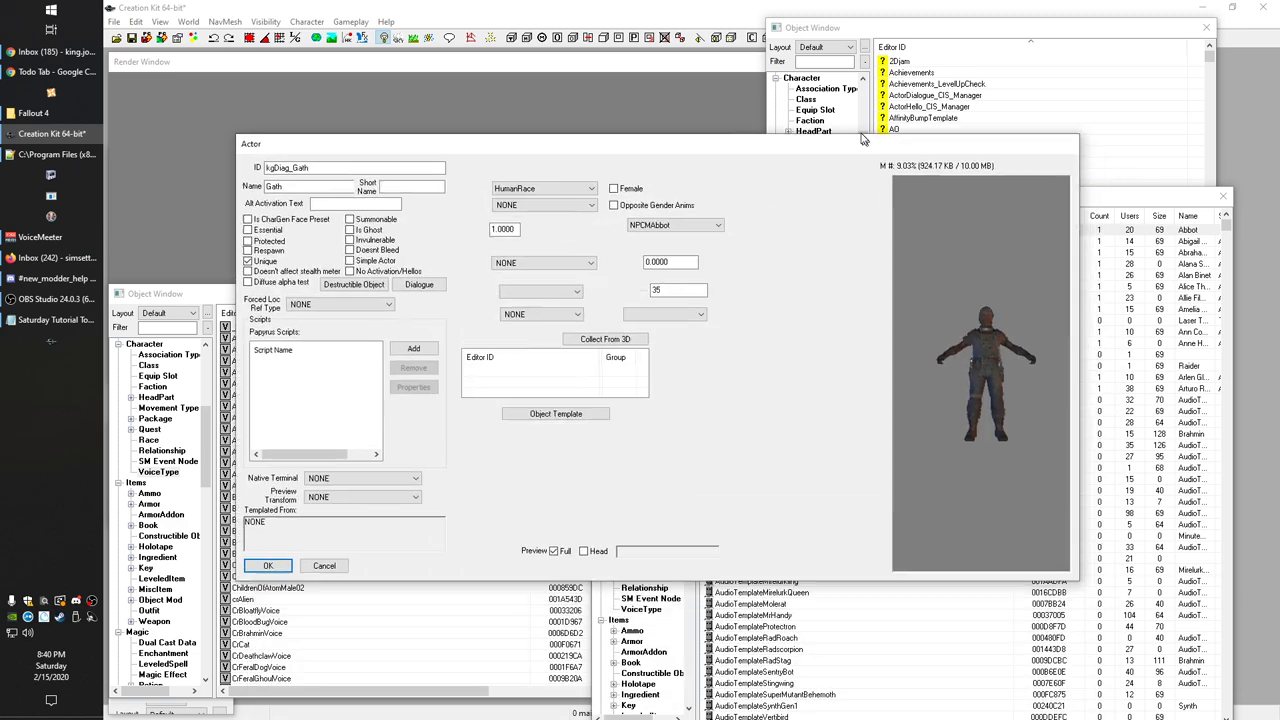
pyautogui.click(1073, 205)
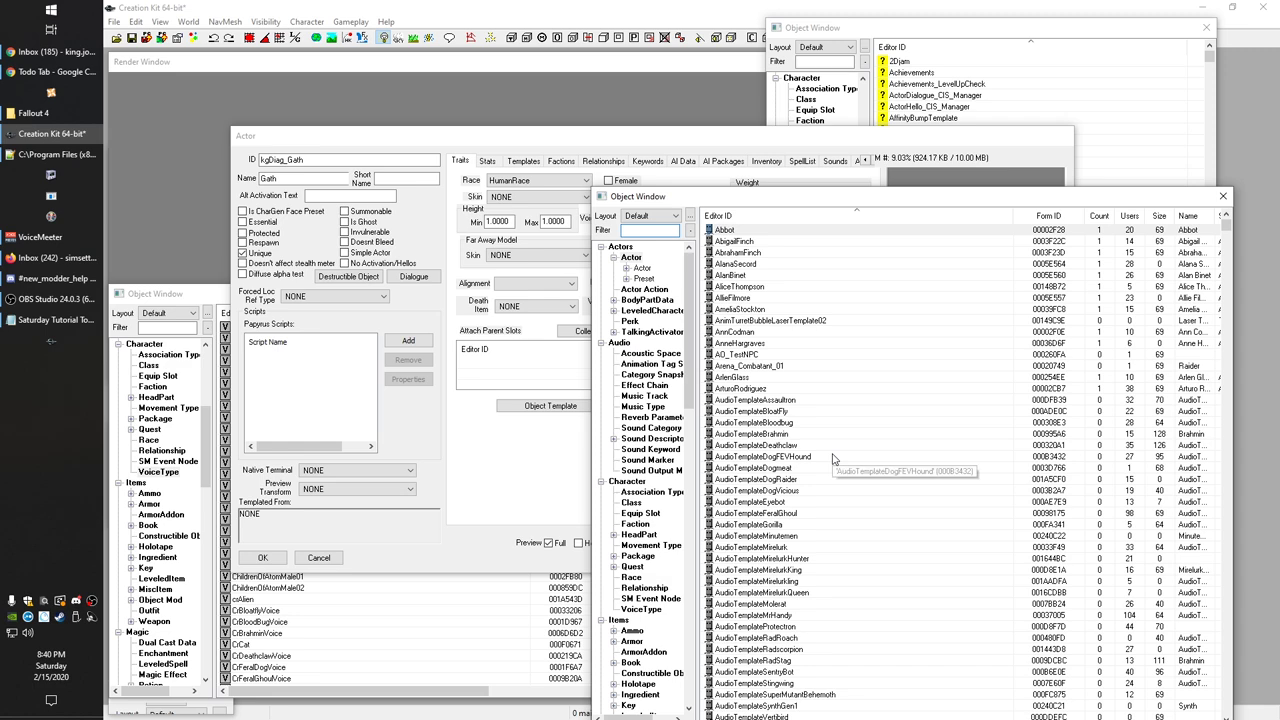
pyautogui.moveTo(571, 141); pyautogui.dragTo(563, 128)
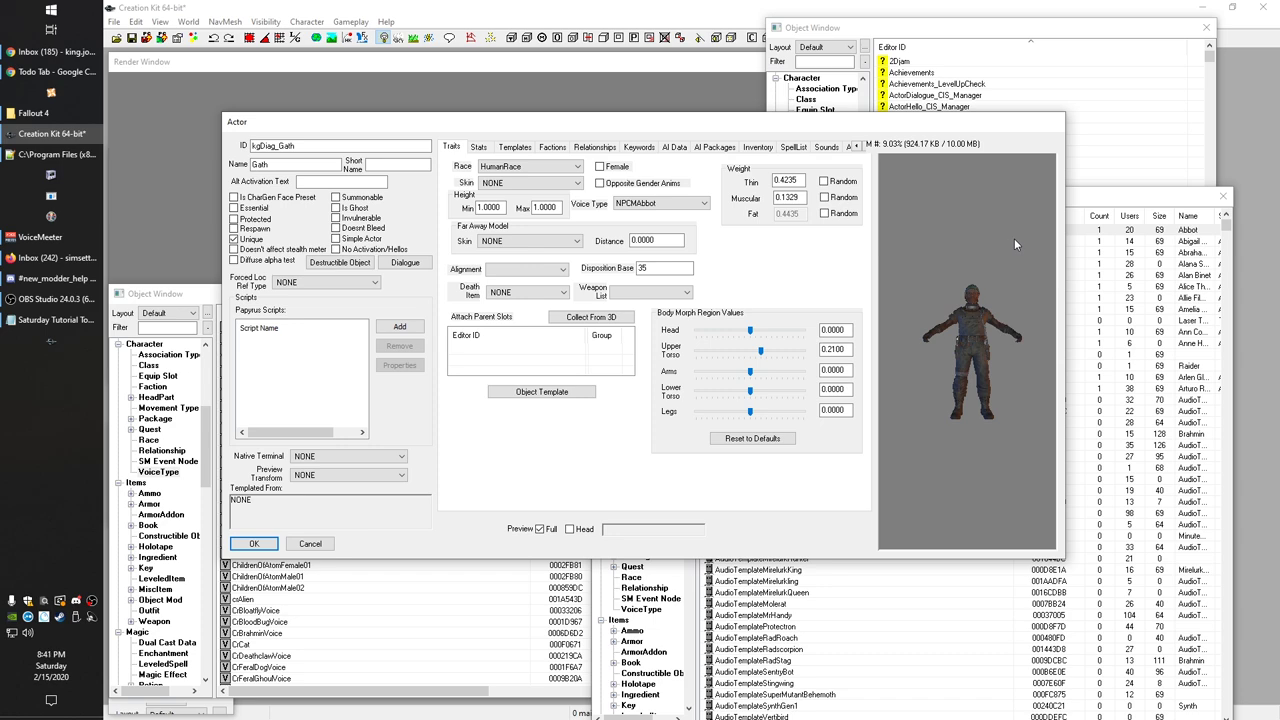
pyautogui.moveTo(354, 126); pyautogui.dragTo(348, 103)
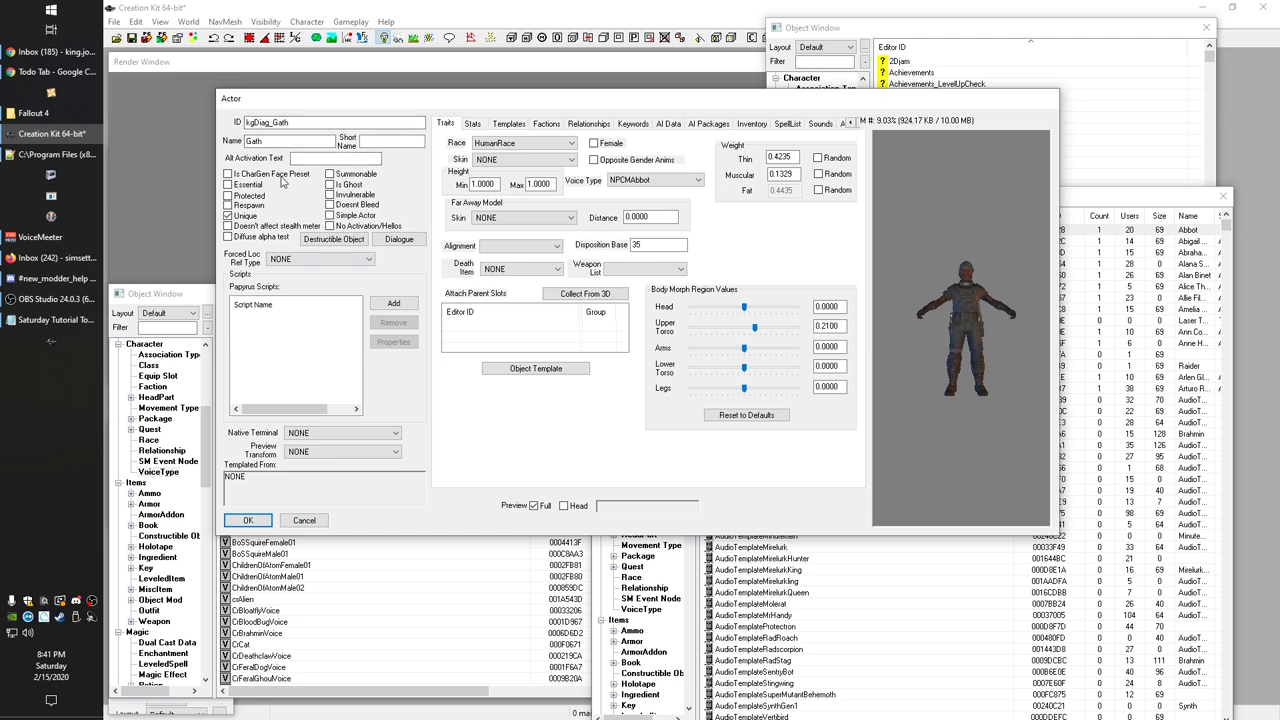
# Tick Essential, set the Muscular weight to 0.1325, and select the Thin weight.
pyautogui.click(227, 185)
pyautogui.doubleClick(790, 174)
pyautogui.write('0.1325')
pyautogui.doubleClick(797, 158)
pyautogui.click(594, 146)
pyautogui.click(898, 242)
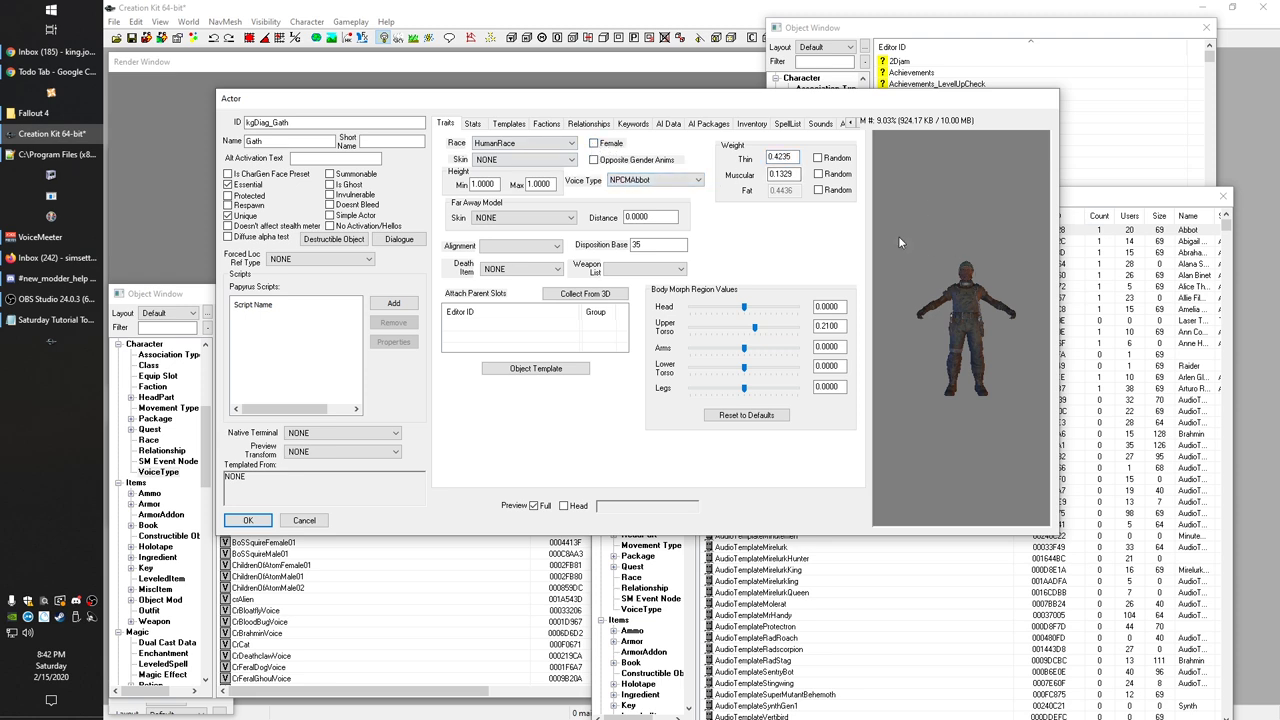
pyautogui.click(567, 142)
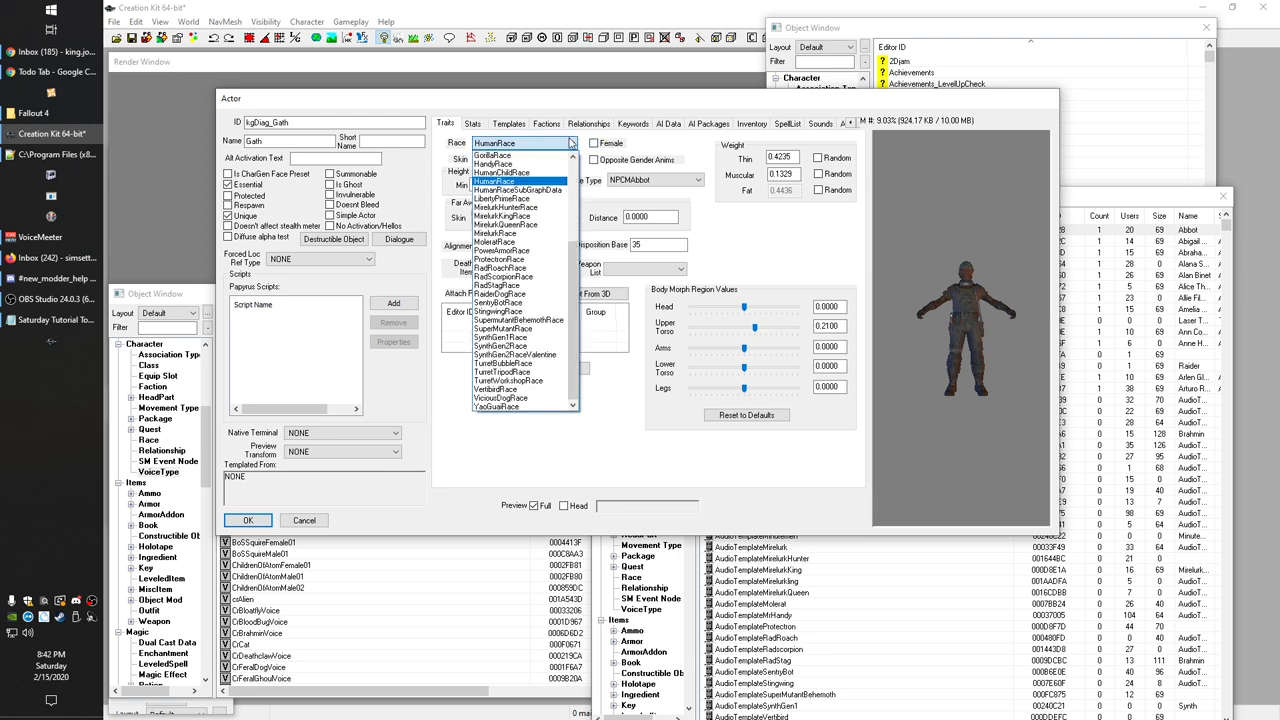
pyautogui.click(570, 143)
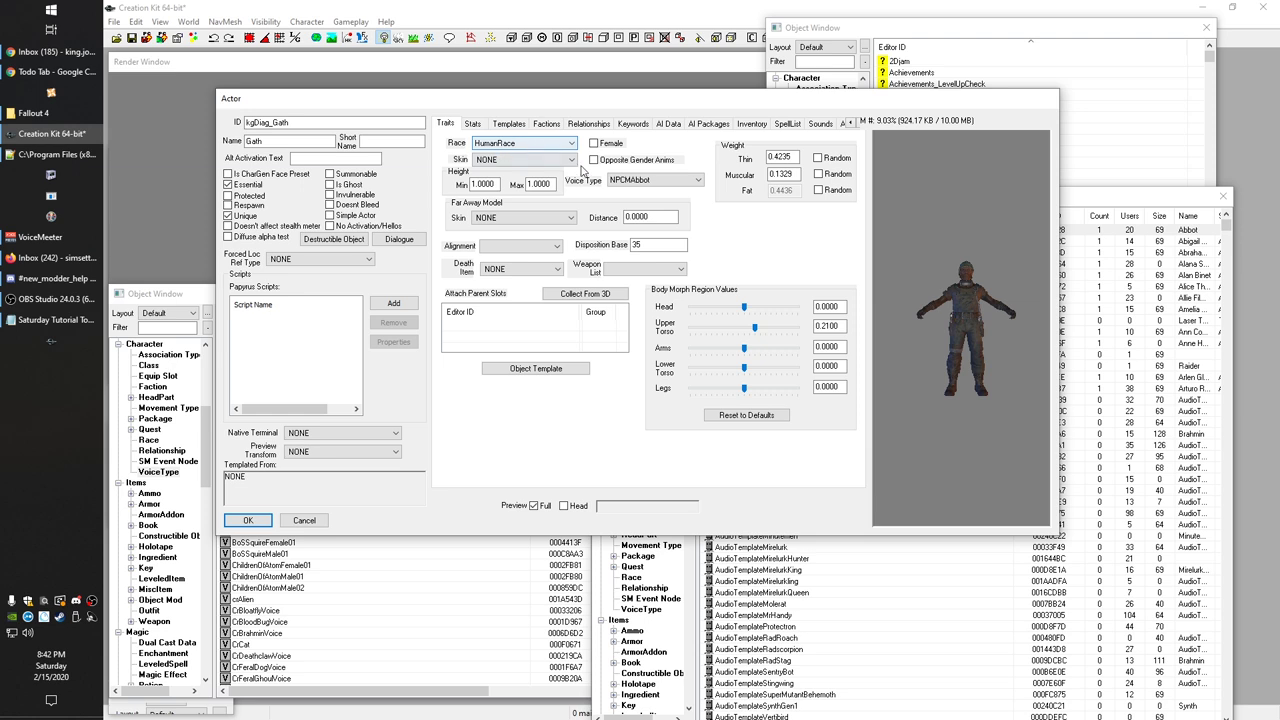
pyautogui.click(572, 160)
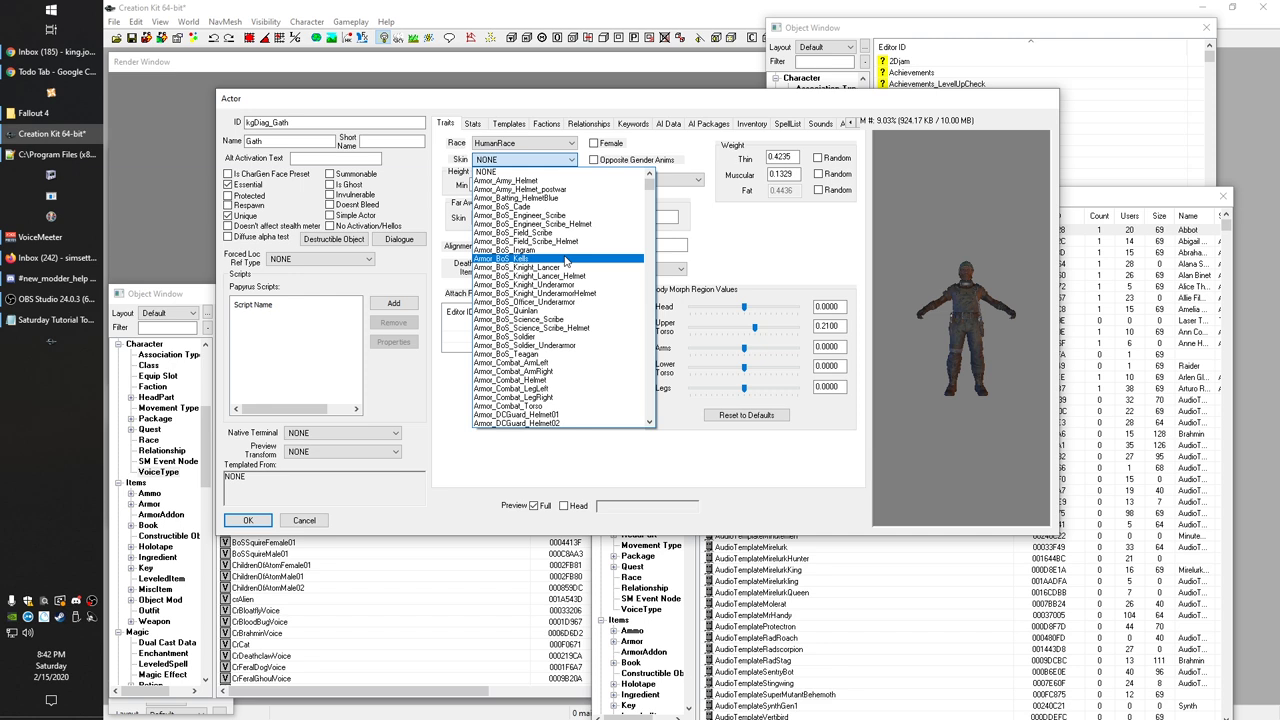
pyautogui.press('h')
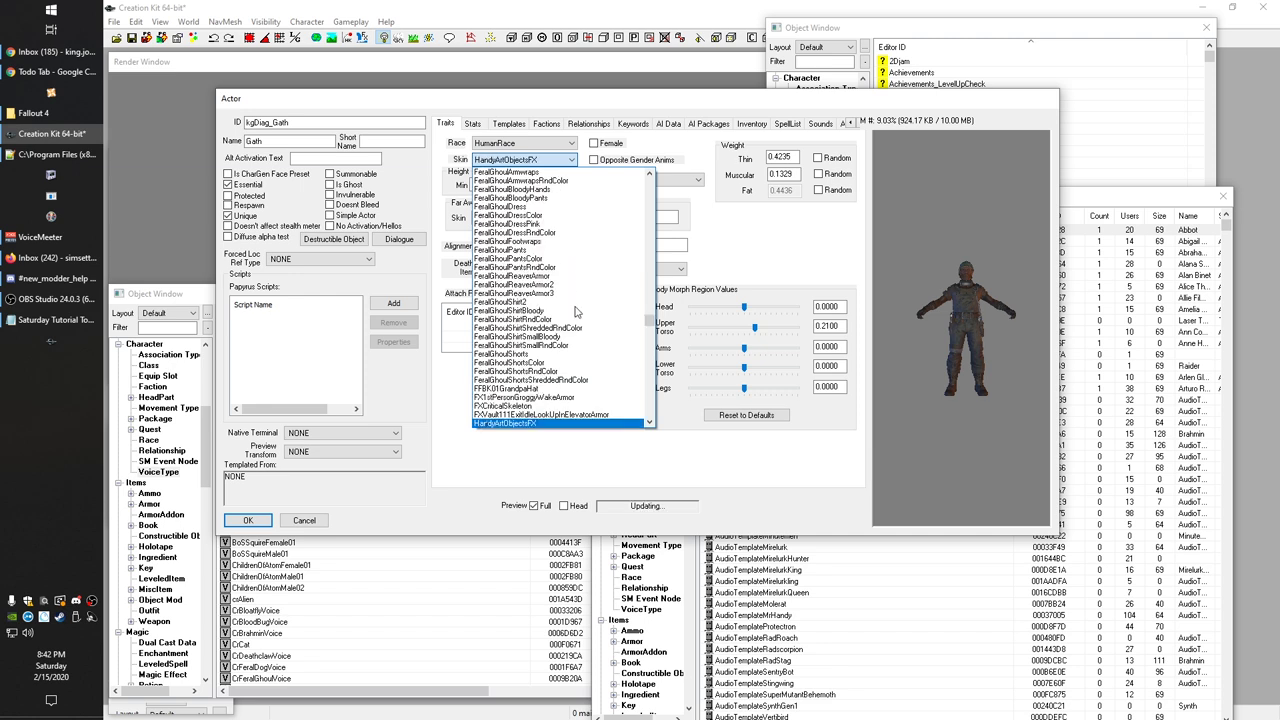
pyautogui.scroll(-2, 584, 333)
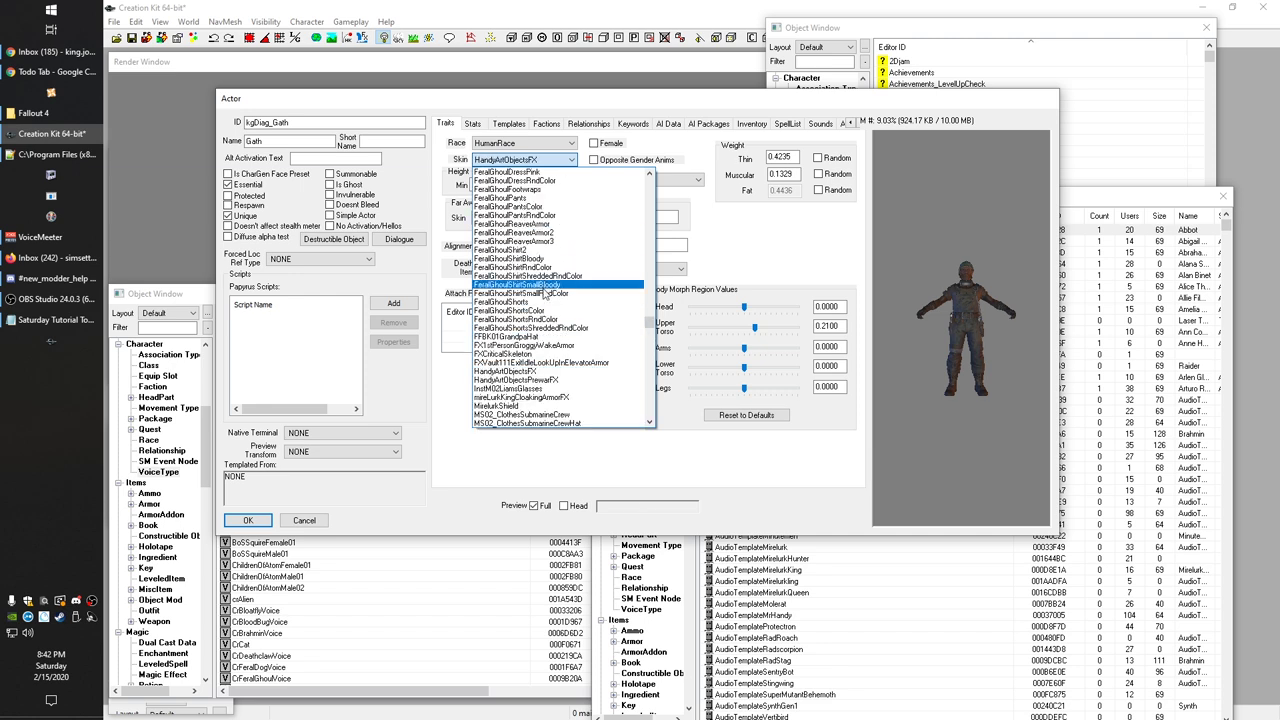
pyautogui.scroll(-2, 587, 280)
pyautogui.scroll(-20, 580, 290)
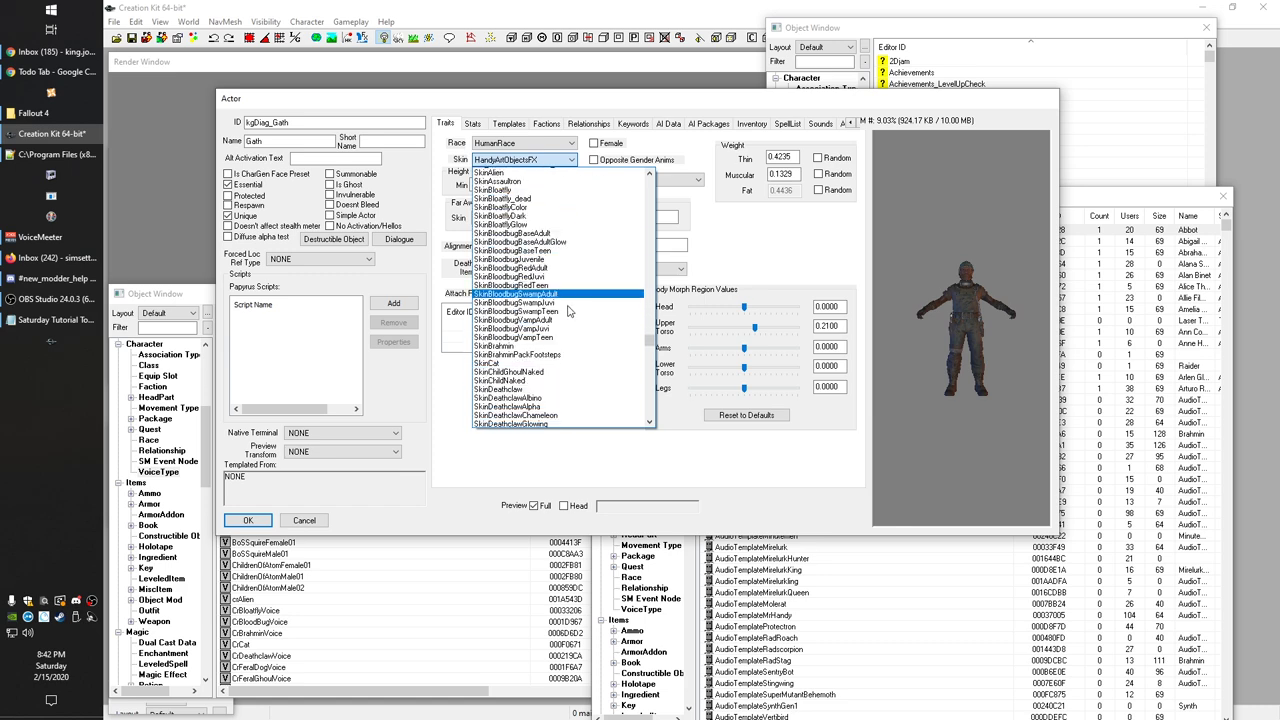
pyautogui.scroll(-2, 576, 318)
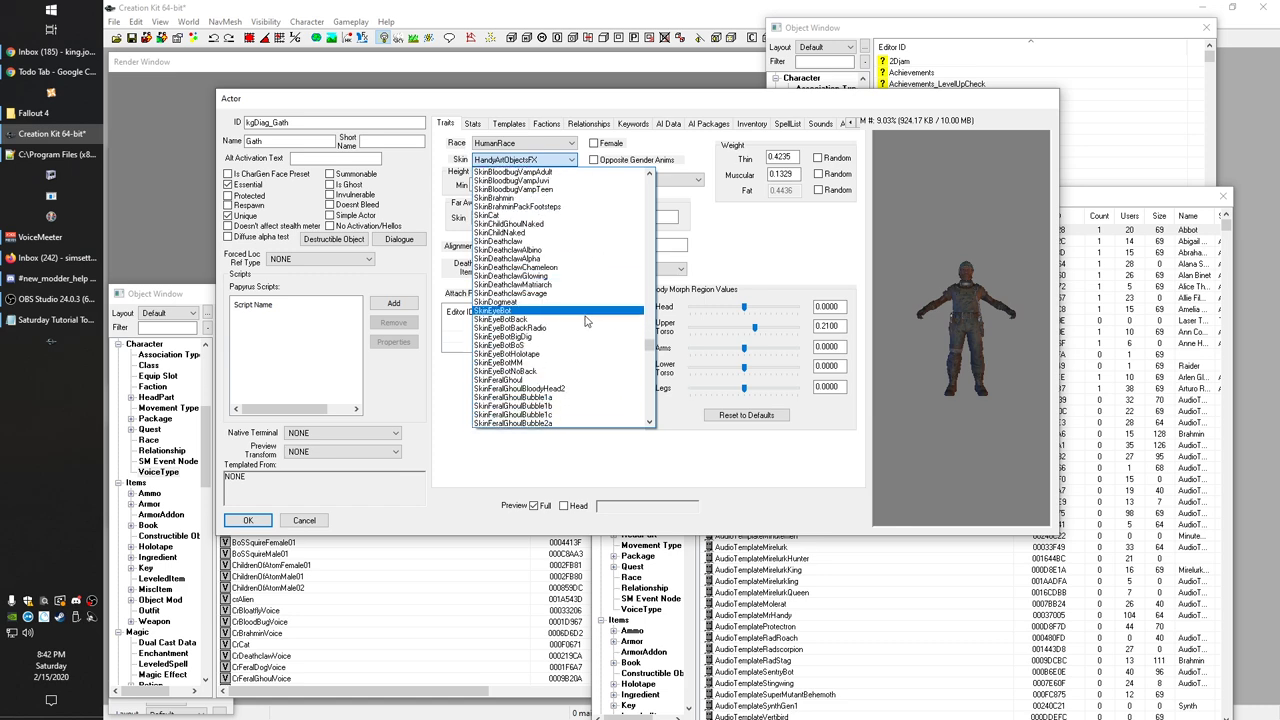
pyautogui.scroll(2, 579, 339)
pyautogui.scroll(-10, 579, 339)
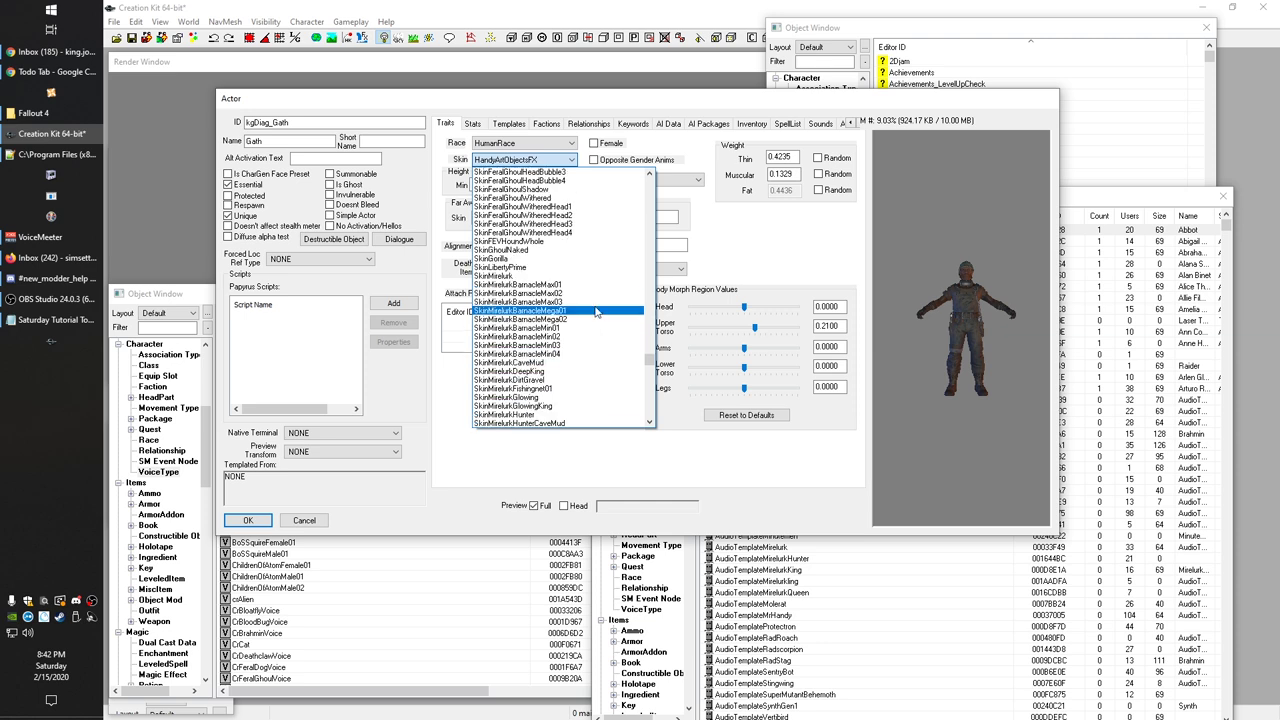
pyautogui.scroll(2, 600, 320)
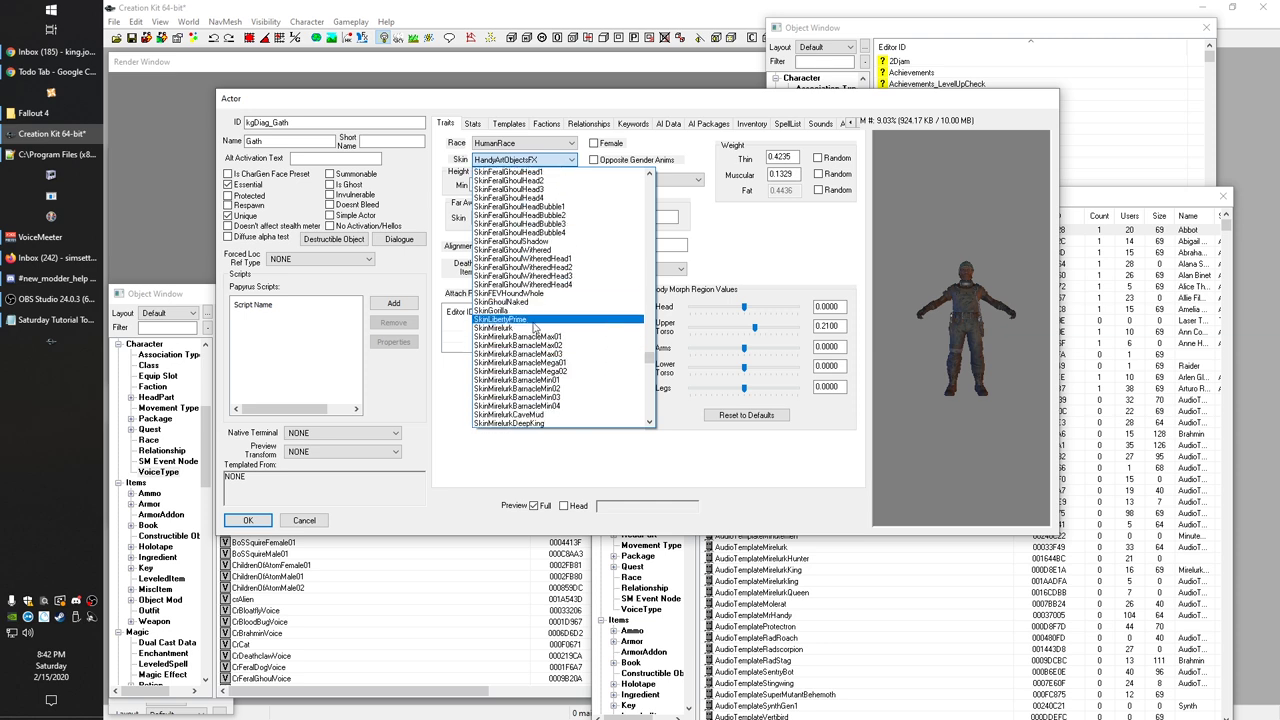
pyautogui.scroll(4, 596, 345)
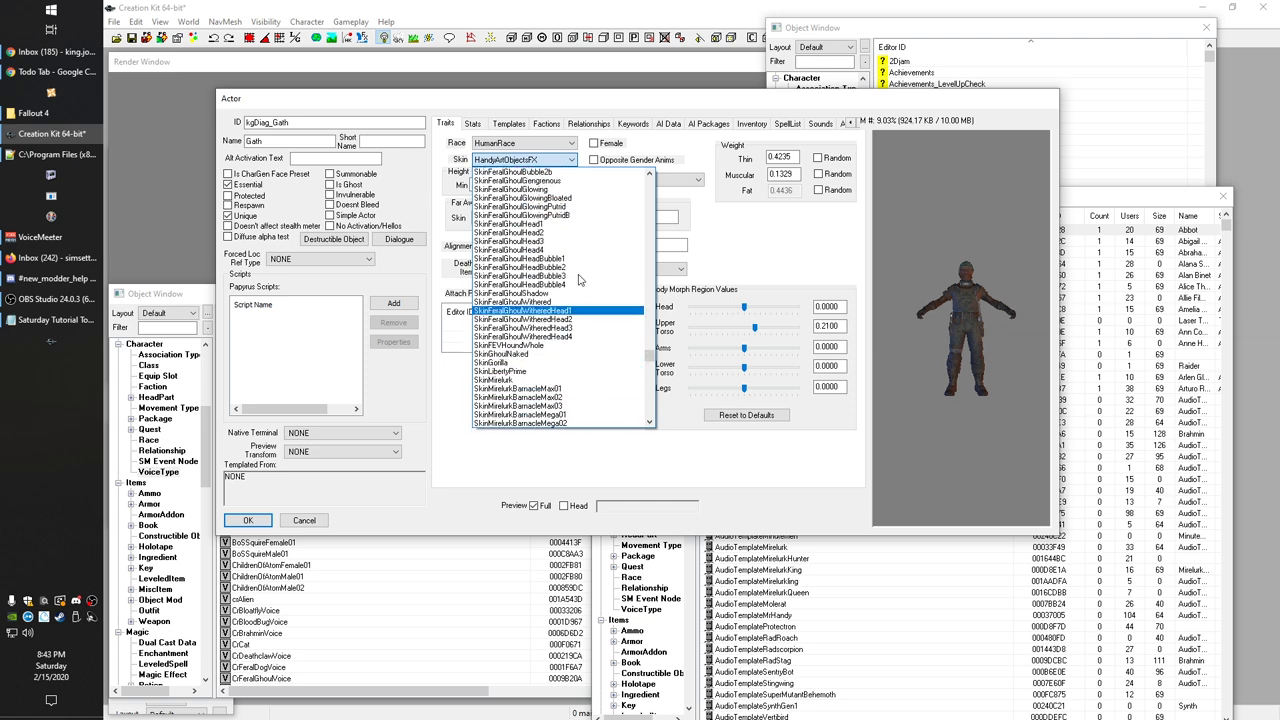
pyautogui.scroll(3, 598, 380)
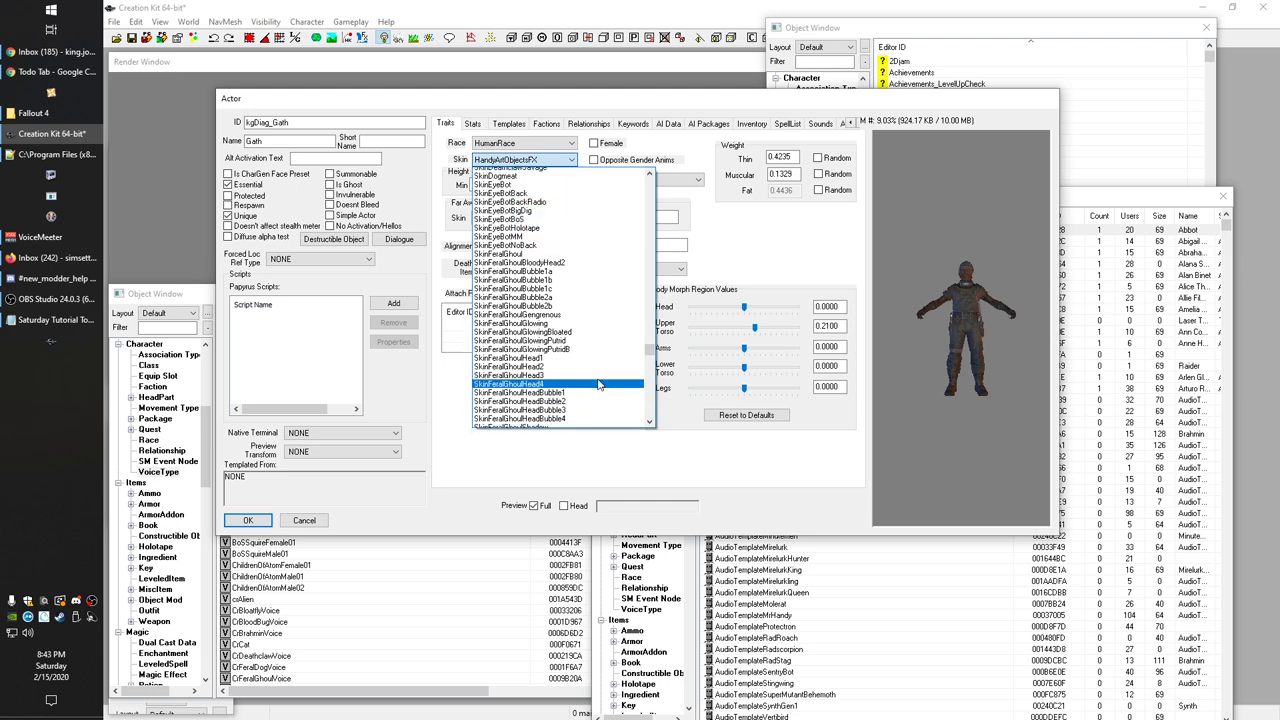
pyautogui.scroll(1, 590, 375)
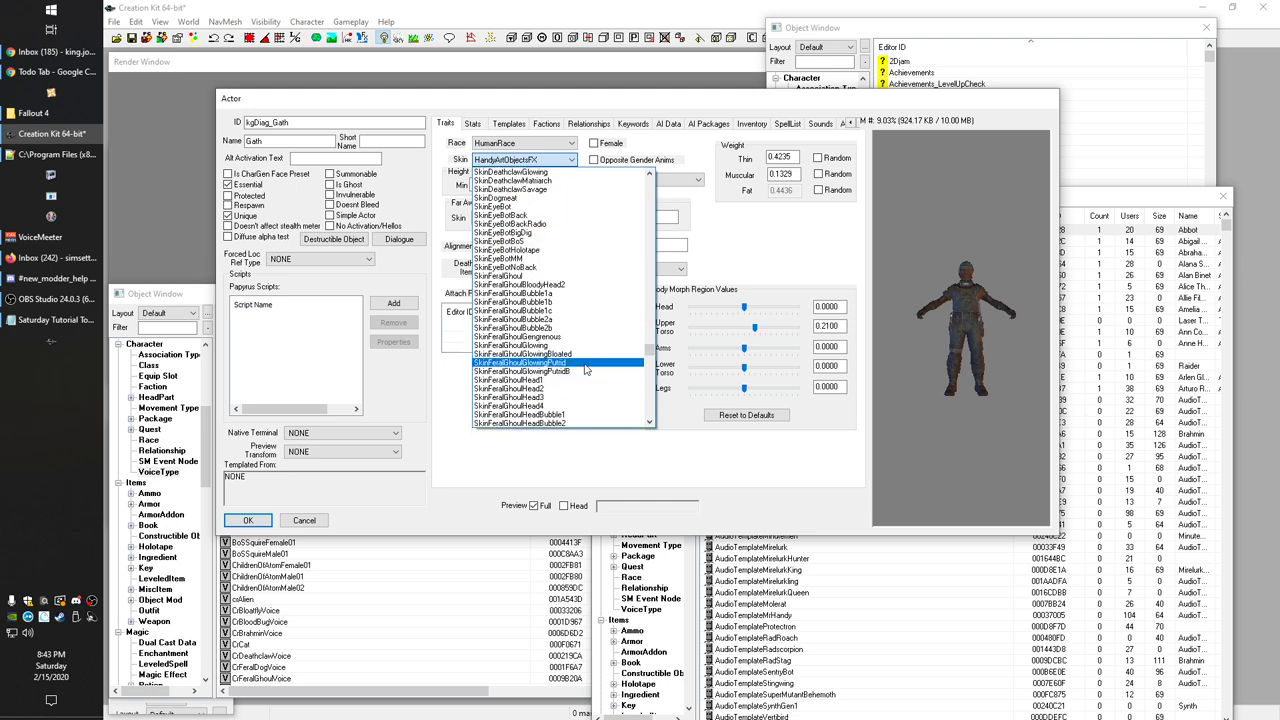
pyautogui.scroll(-8, 615, 317)
pyautogui.scroll(-15, 612, 313)
pyautogui.scroll(-20, 605, 307)
pyautogui.scroll(-4, 605, 313)
pyautogui.moveTo(655, 411); pyautogui.dragTo(677, 252)
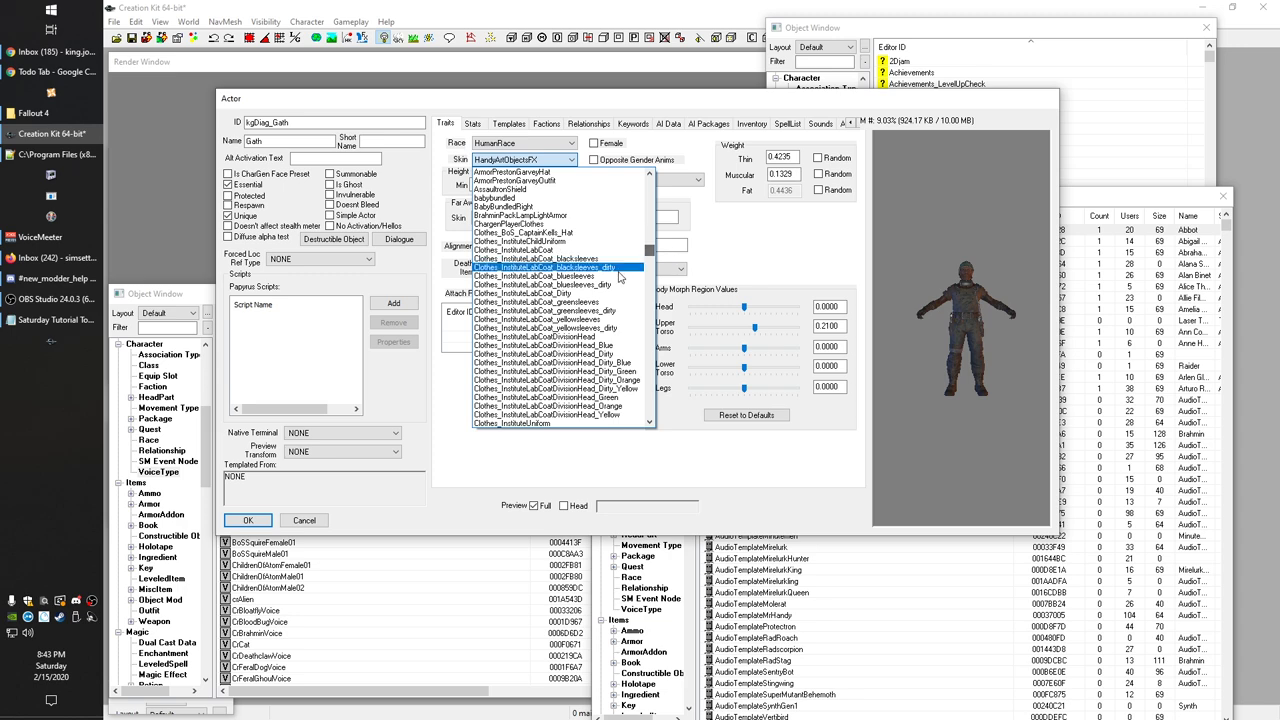
pyautogui.scroll(-12, 622, 271)
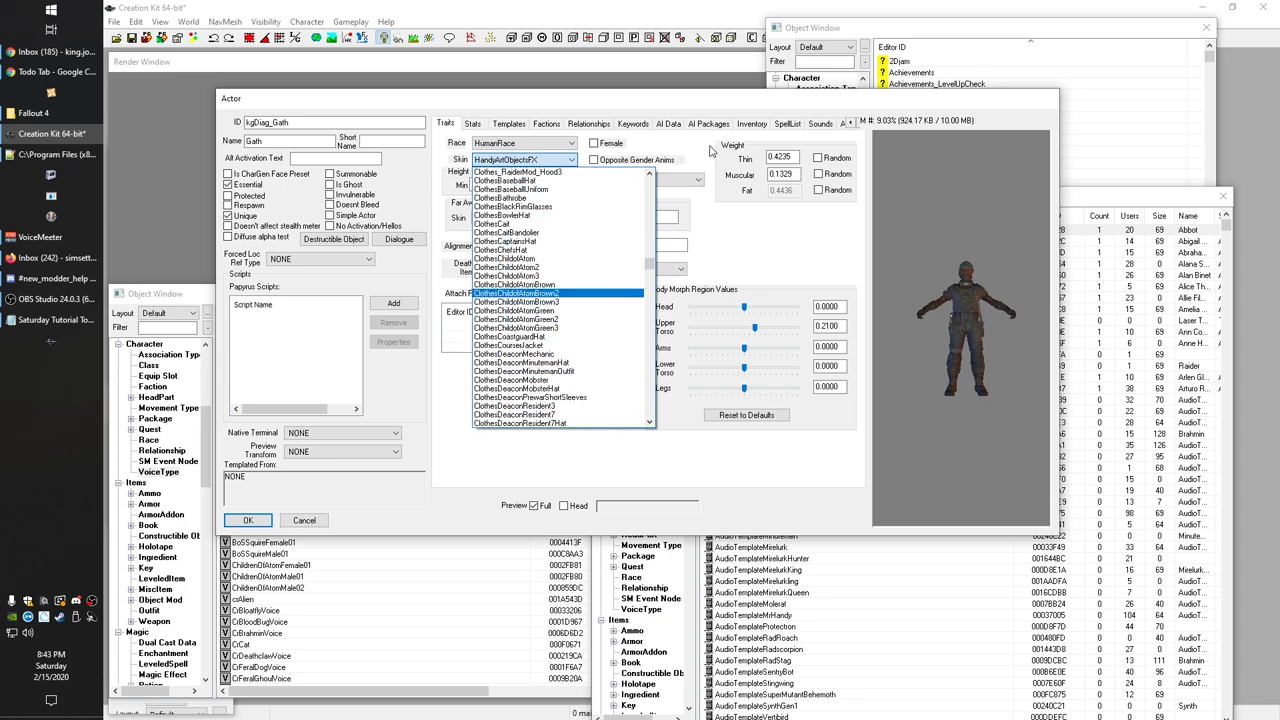
pyautogui.click(708, 152)
pyautogui.click(565, 160)
pyautogui.moveTo(650, 336); pyautogui.dragTo(652, 182)
pyautogui.click(510, 171)
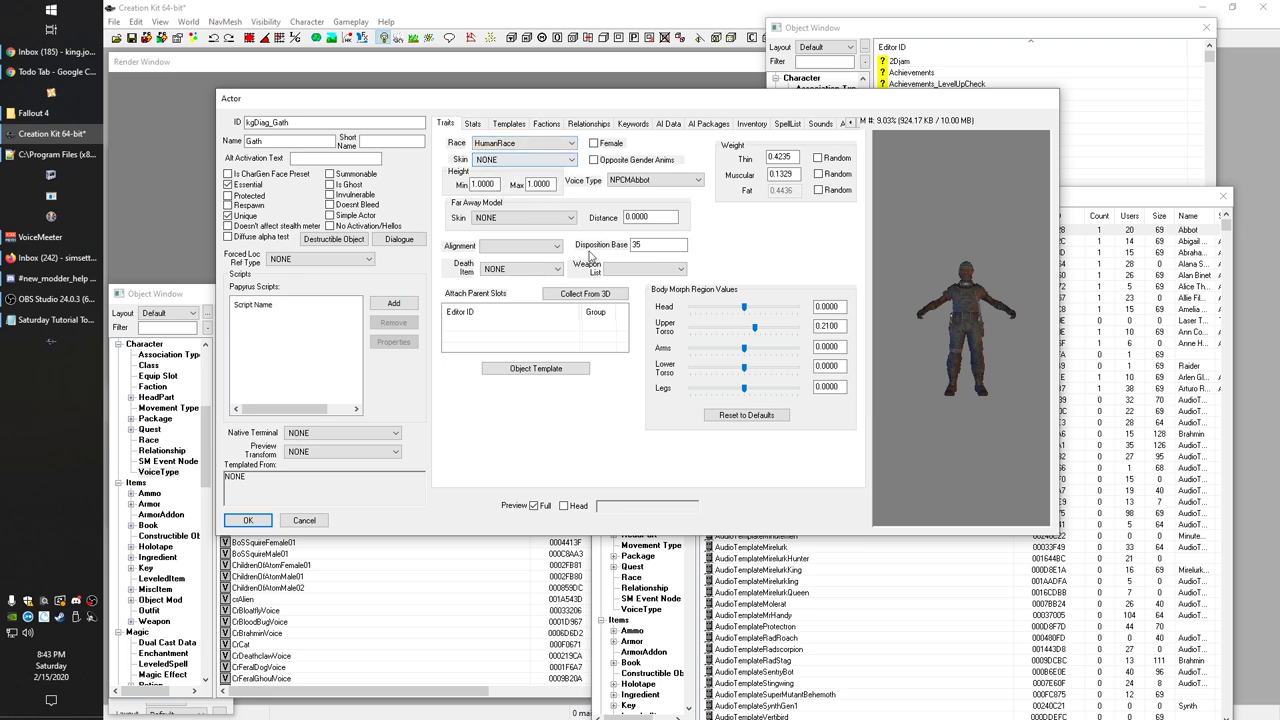
# Edit the minimum and maximum height values on the Traits tab.
pyautogui.click(488, 184)
pyautogui.doubleClick(541, 184)
pyautogui.hotkey('shift', 'Tab')
pyautogui.click(494, 184)
pyautogui.doubleClick(538, 184)
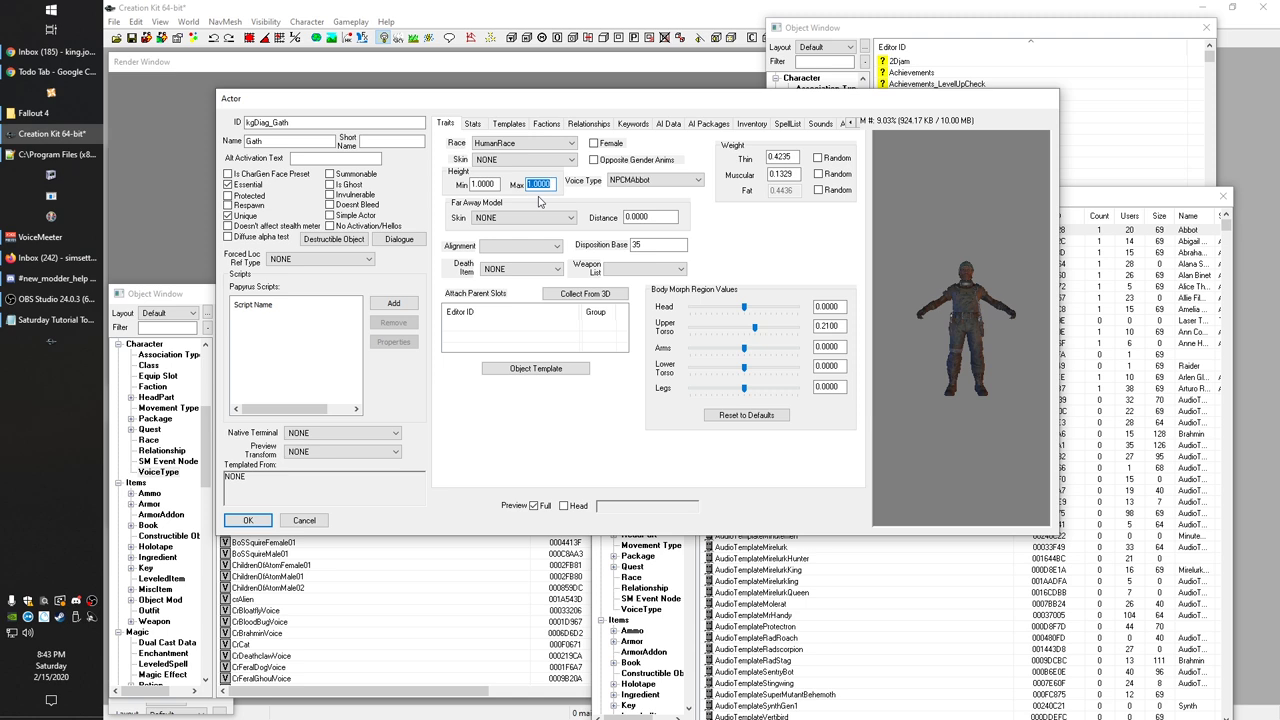
pyautogui.click(545, 184)
pyautogui.doubleClick(549, 184)
pyautogui.doubleClick(466, 184)
pyautogui.doubleClick(541, 185)
pyautogui.click(541, 185)
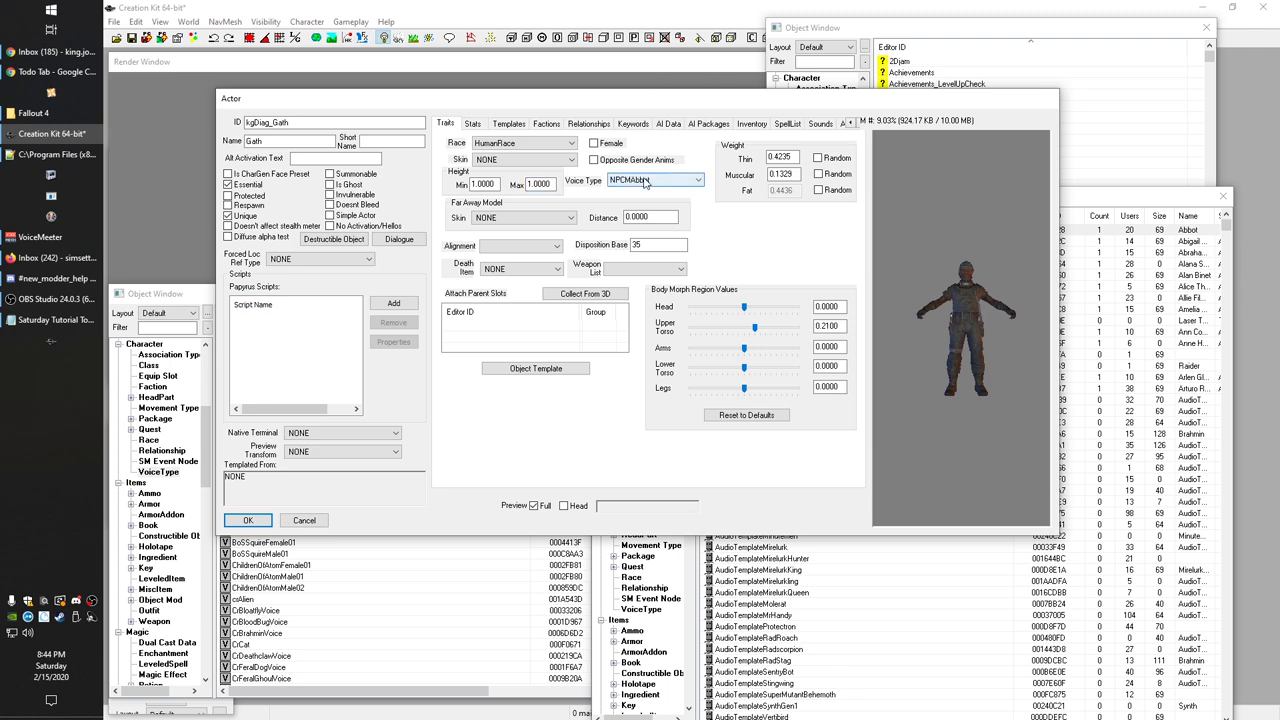
# Choose kgDiag_VT_Gath from the Voice Type dropdown.
pyautogui.click(645, 182)
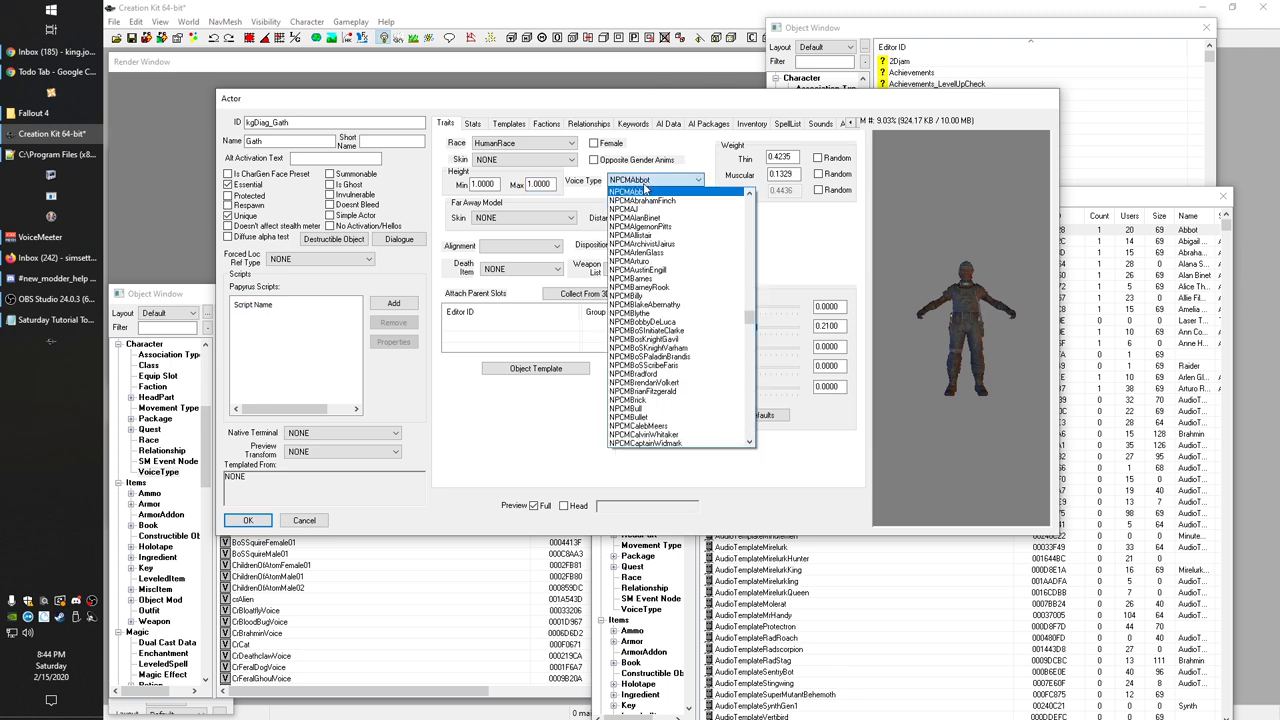
pyautogui.press('k')
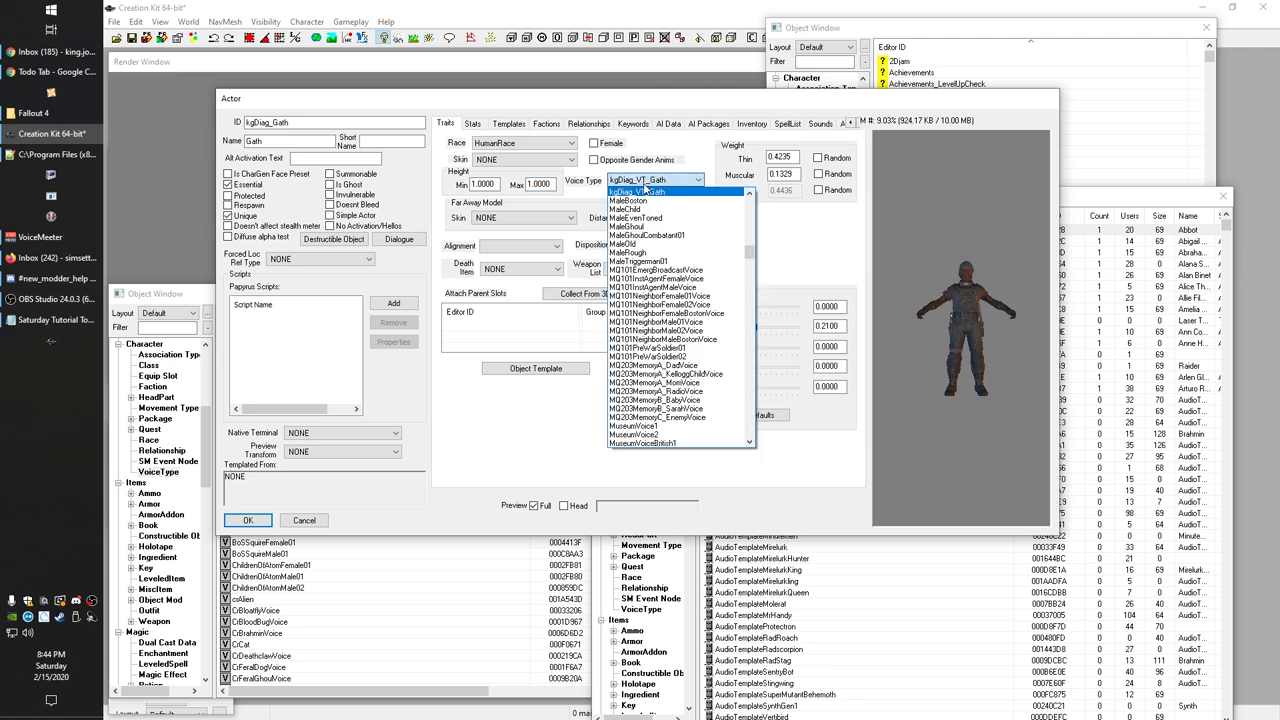
pyautogui.click(650, 190)
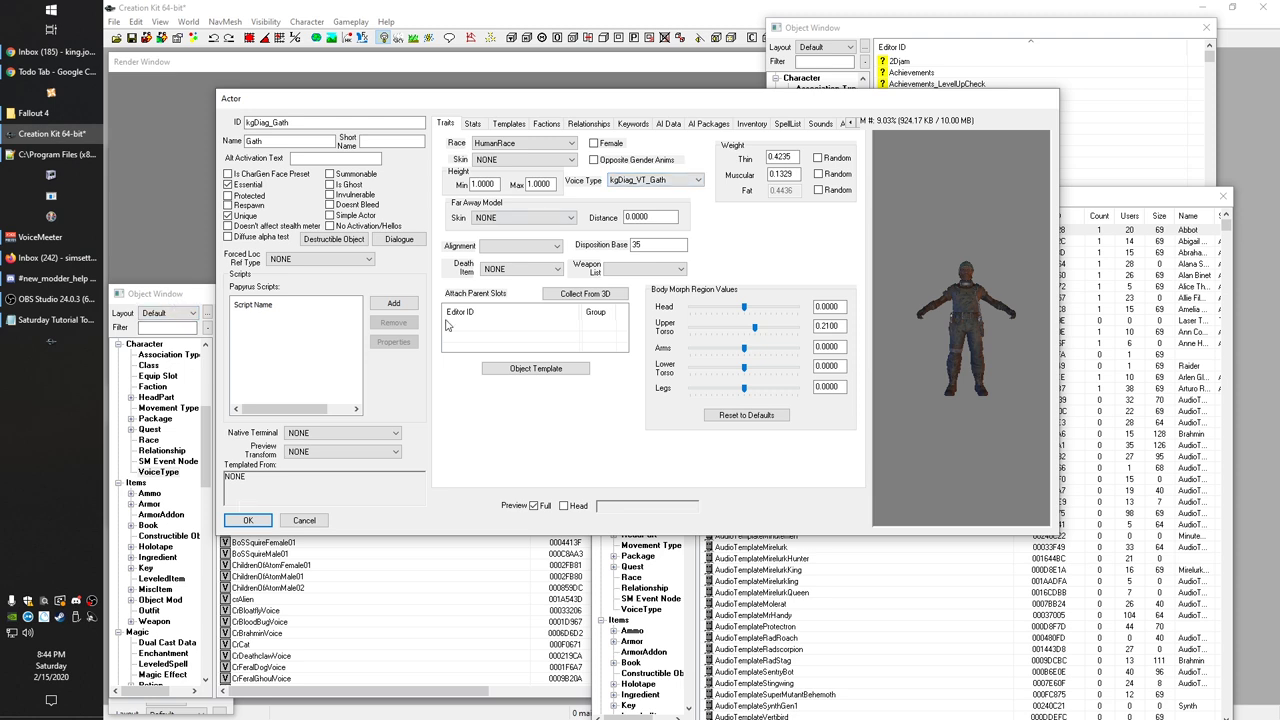
# Save the actor as a new kgDiag_Gath form, then filter for kgdiag and reopen it.
pyautogui.click(250, 521)
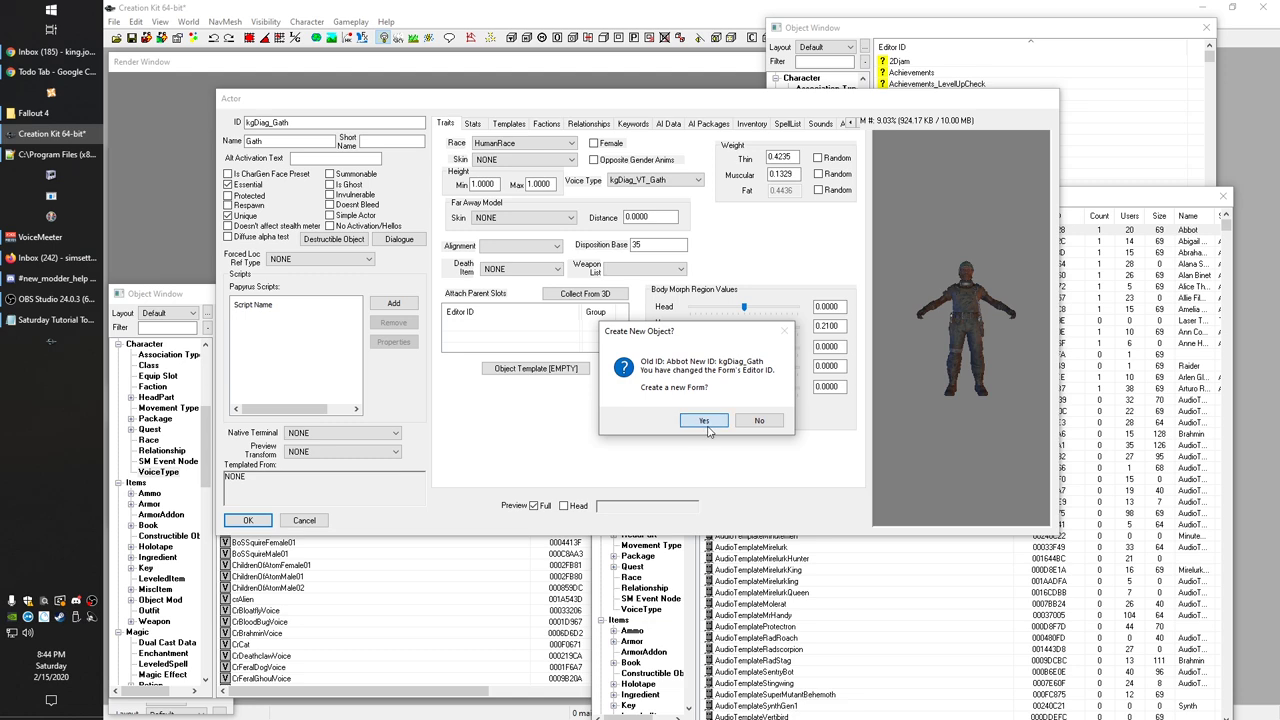
pyautogui.click(708, 428)
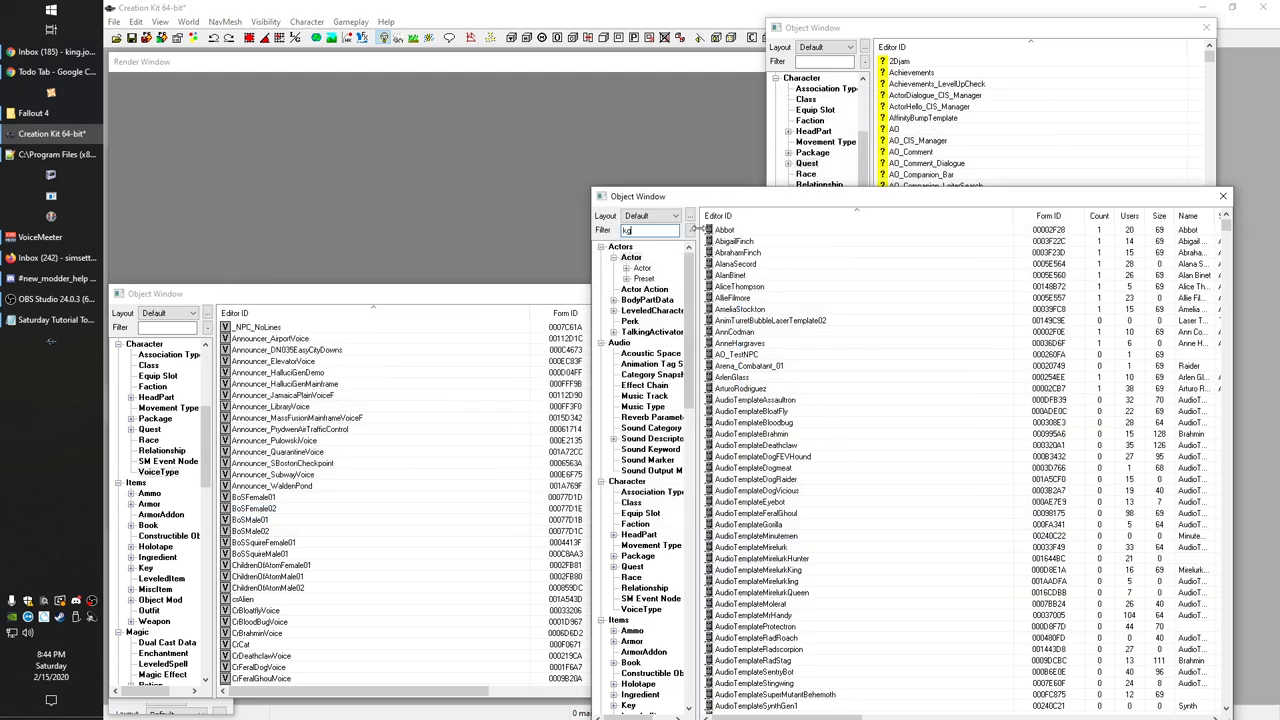
pyautogui.write('kgdiag')
pyautogui.click(745, 240)
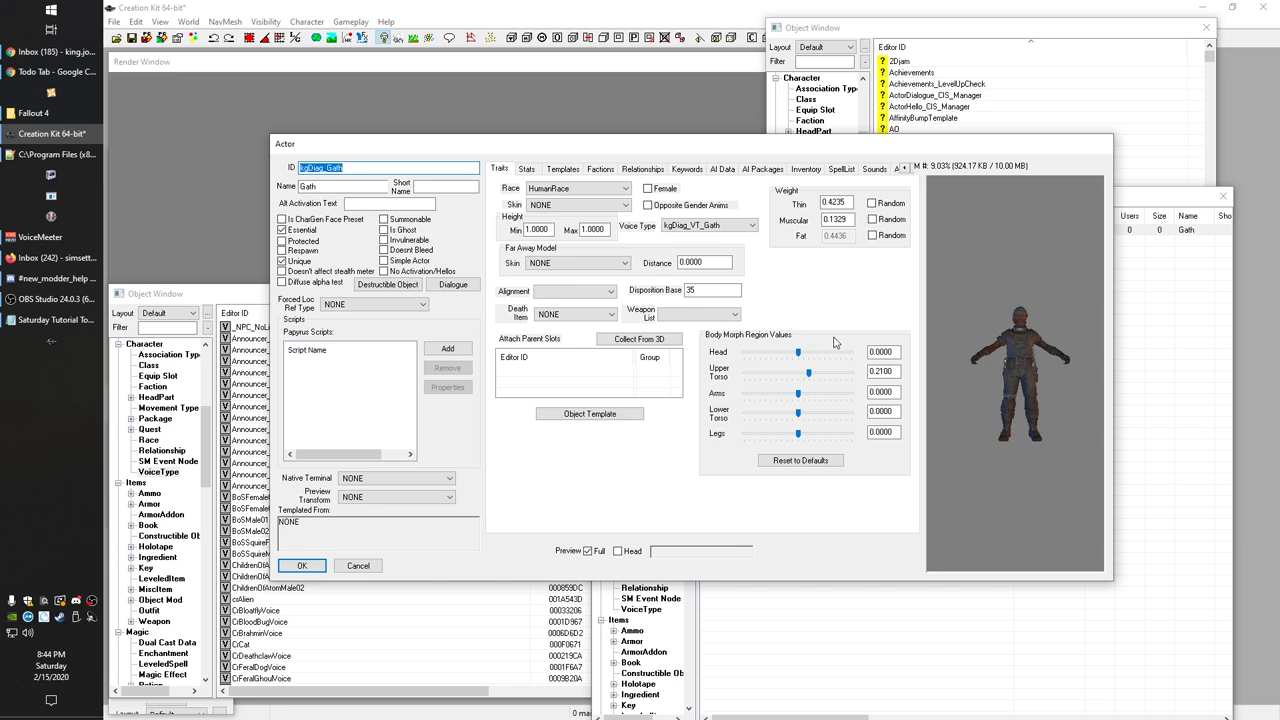
# Delete both faction rows and set Assigned Crime Faction to NONE.
pyautogui.click(601, 169)
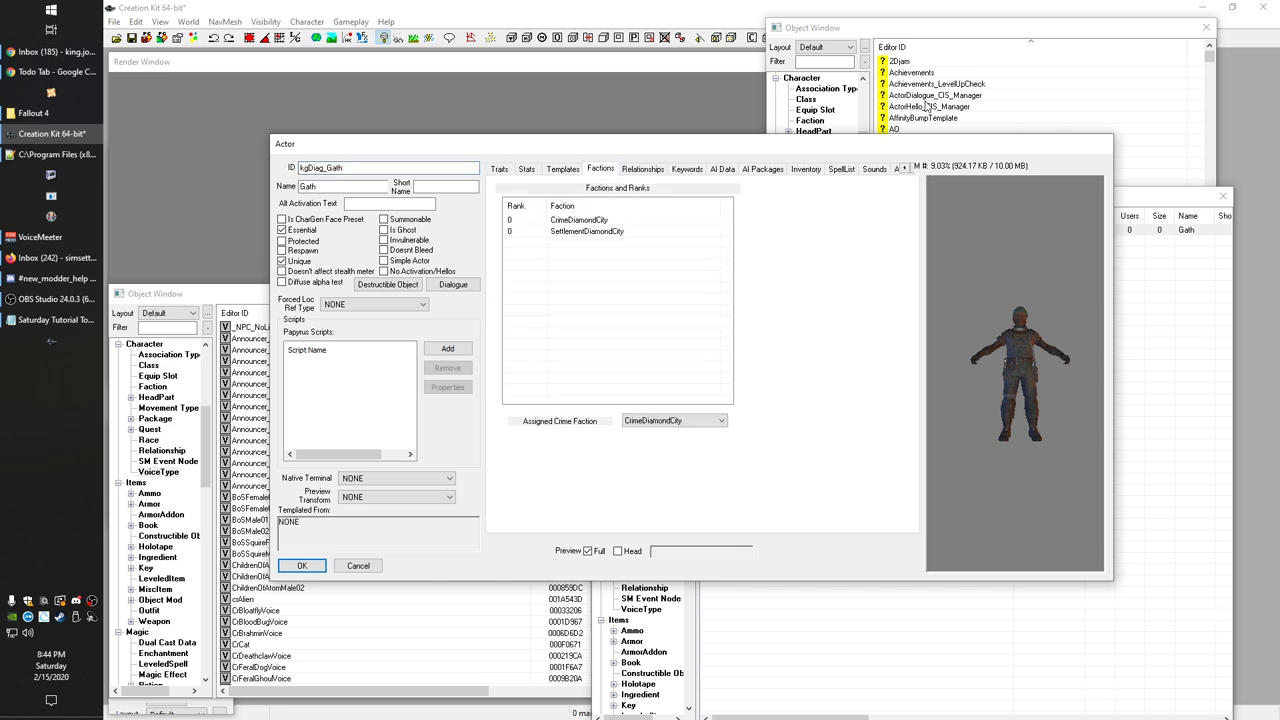
pyautogui.moveTo(627, 282); pyautogui.dragTo(620, 228)
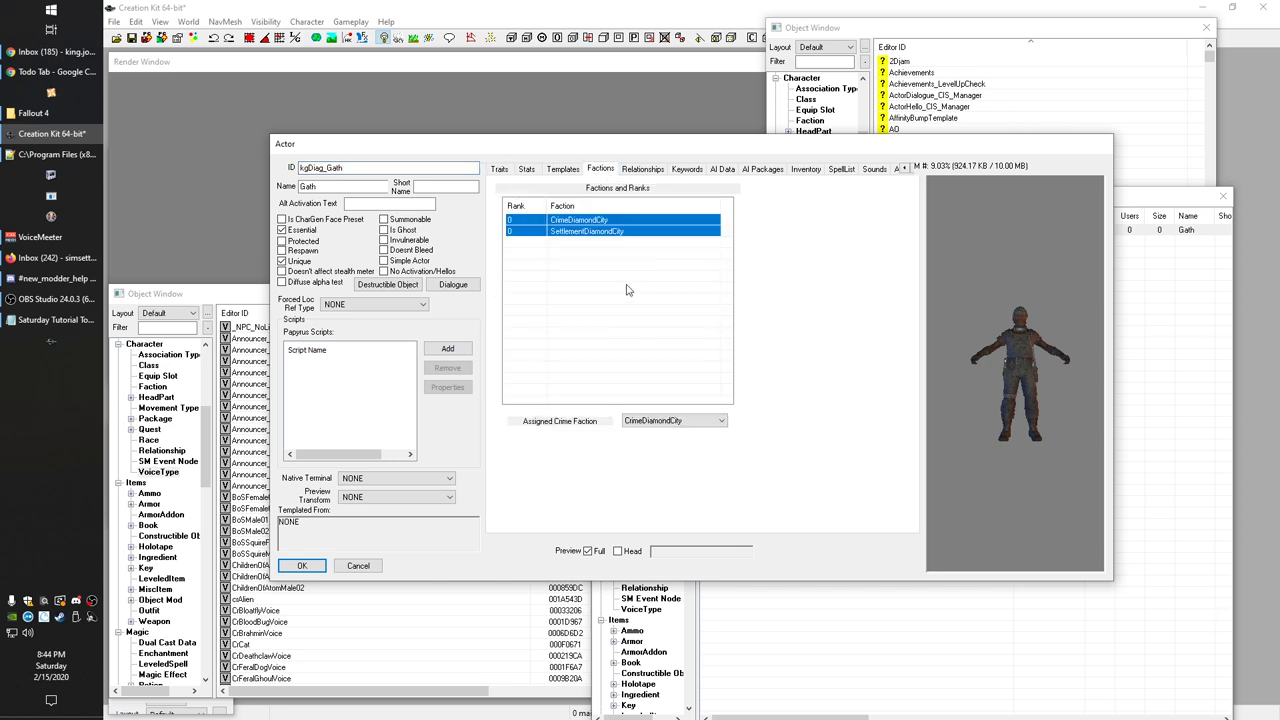
pyautogui.press('Delete')
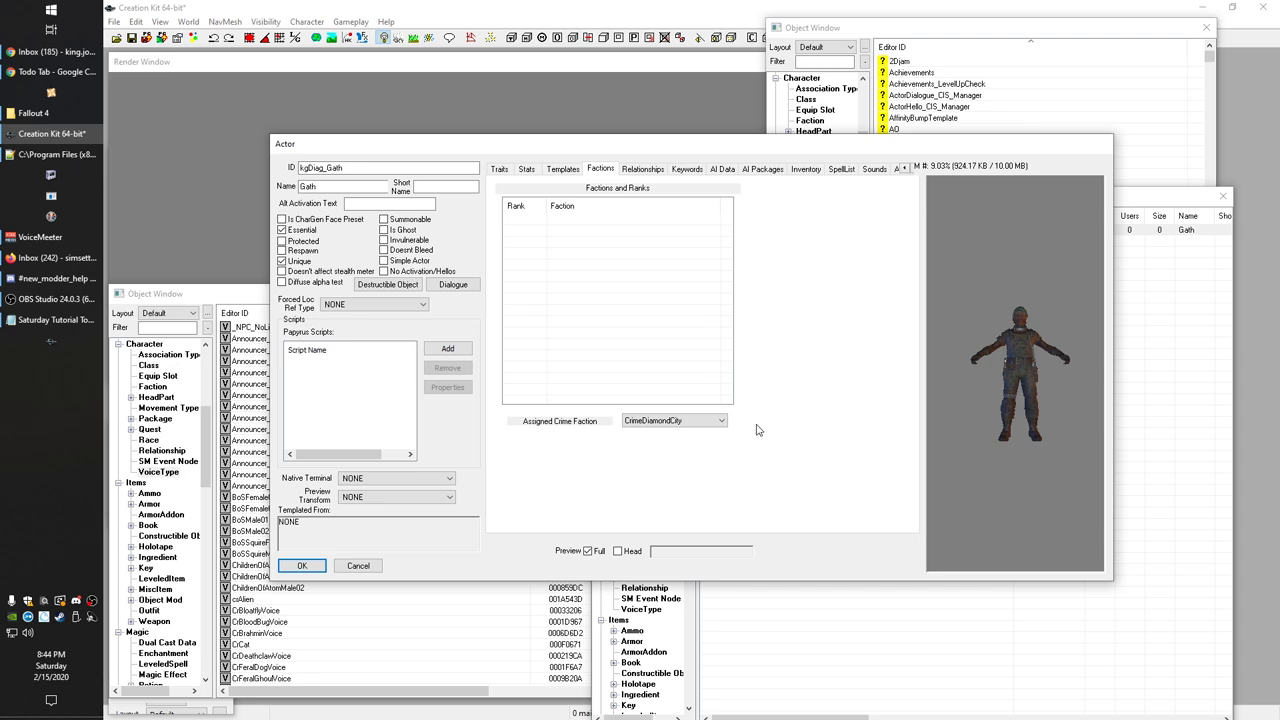
pyautogui.moveTo(737, 146); pyautogui.dragTo(687, 96)
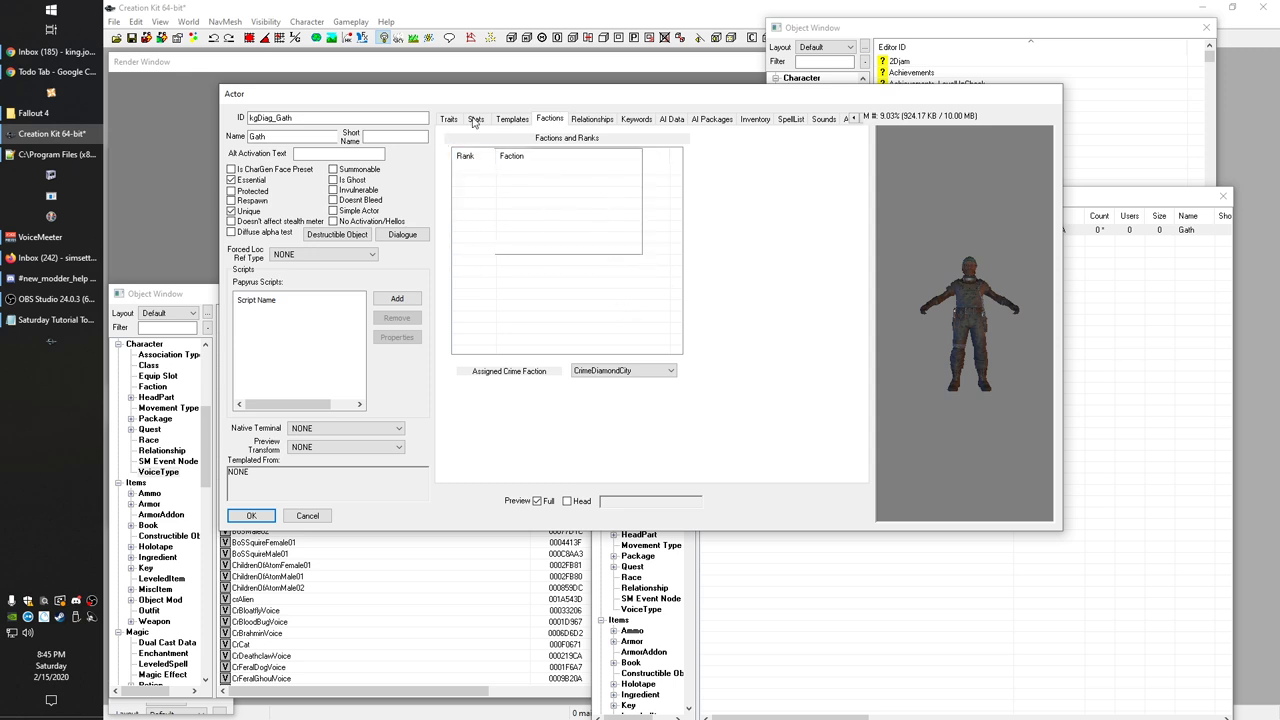
pyautogui.click(650, 377)
pyautogui.click(641, 390)
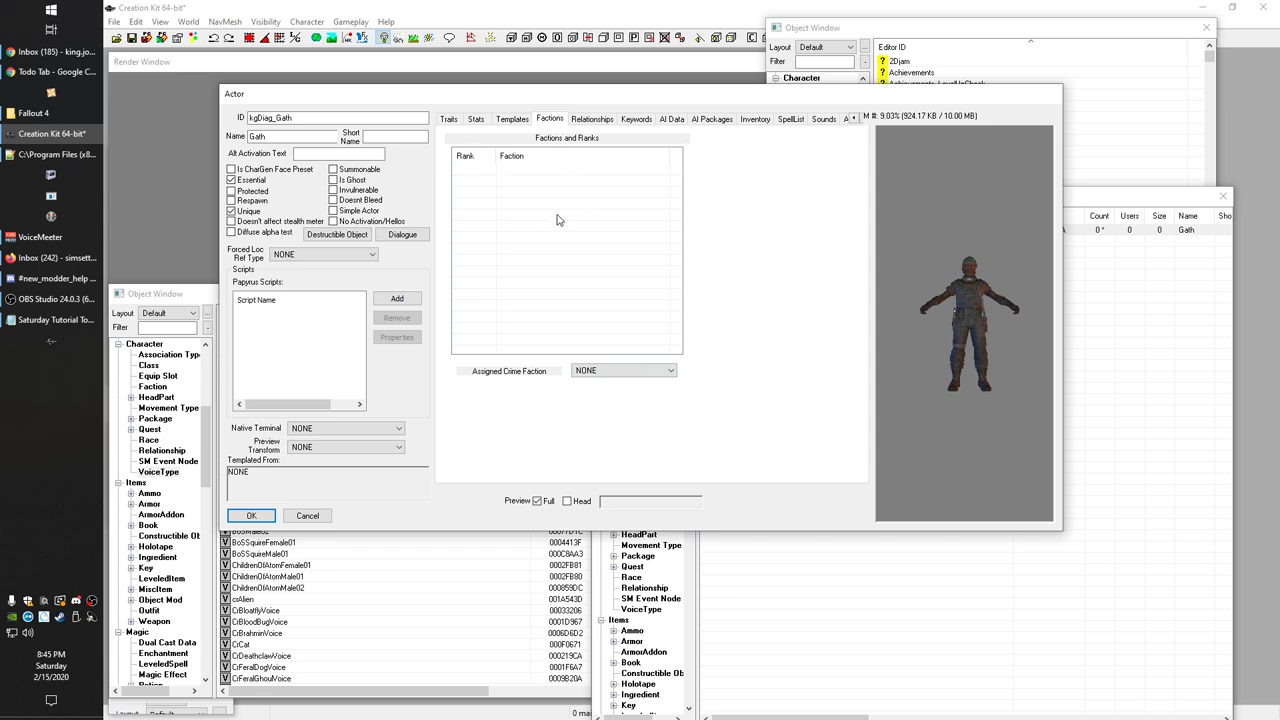
# On the Keywords tab, select both Irritated keyword rows and delete them.
pyautogui.click(637, 120)
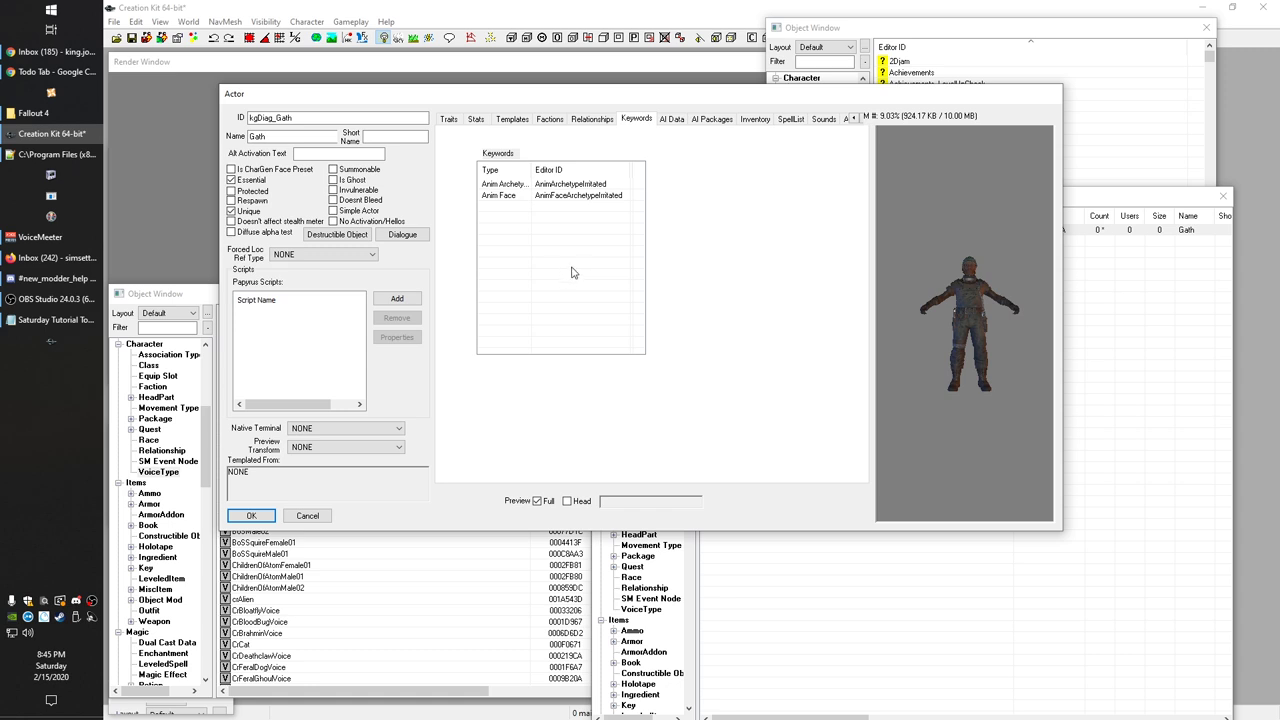
pyautogui.moveTo(585, 240); pyautogui.dragTo(534, 251)
pyautogui.moveTo(571, 211); pyautogui.dragTo(500, 157)
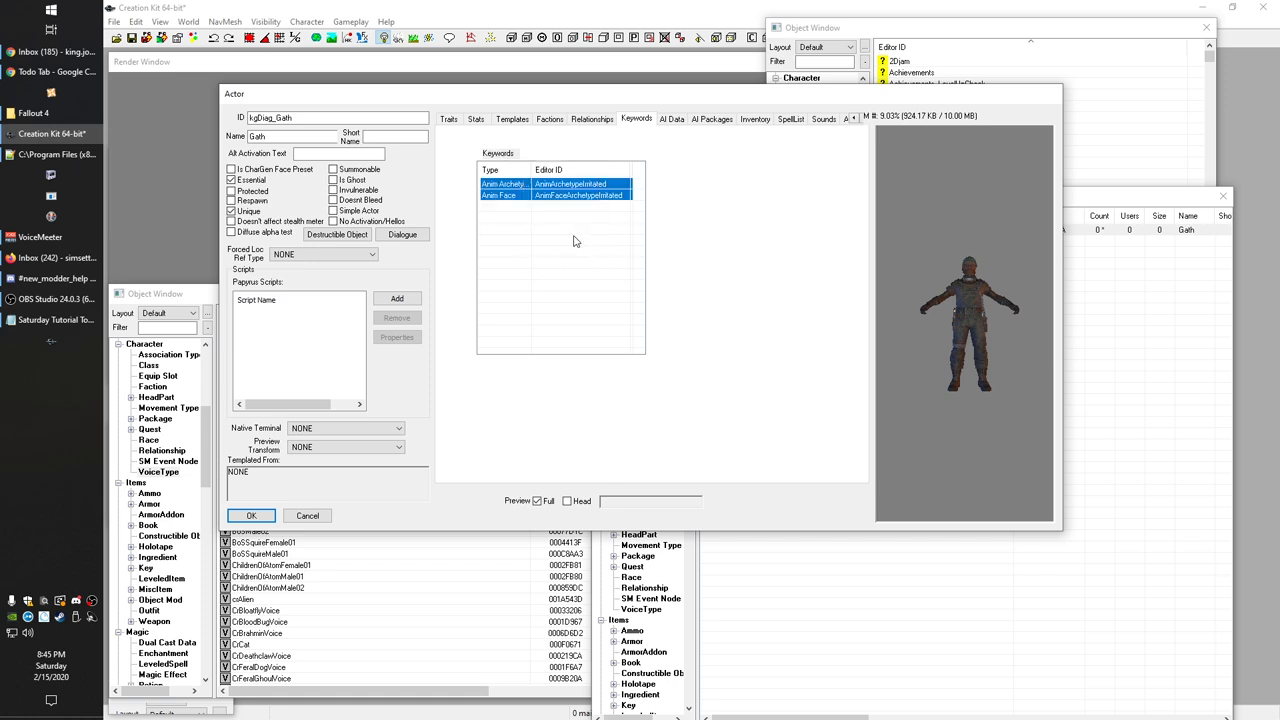
pyautogui.press('Delete')
pyautogui.rightClick(552, 191)
pyautogui.click(575, 205)
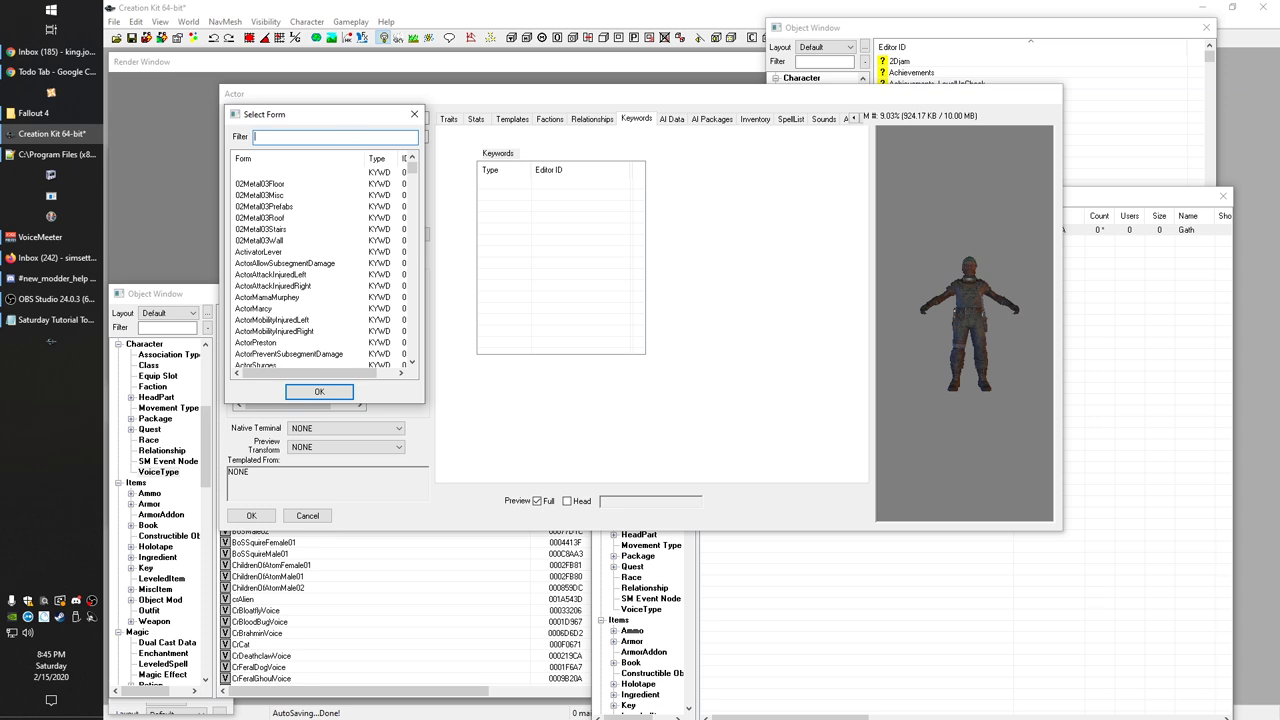
pyautogui.write('anim*al')
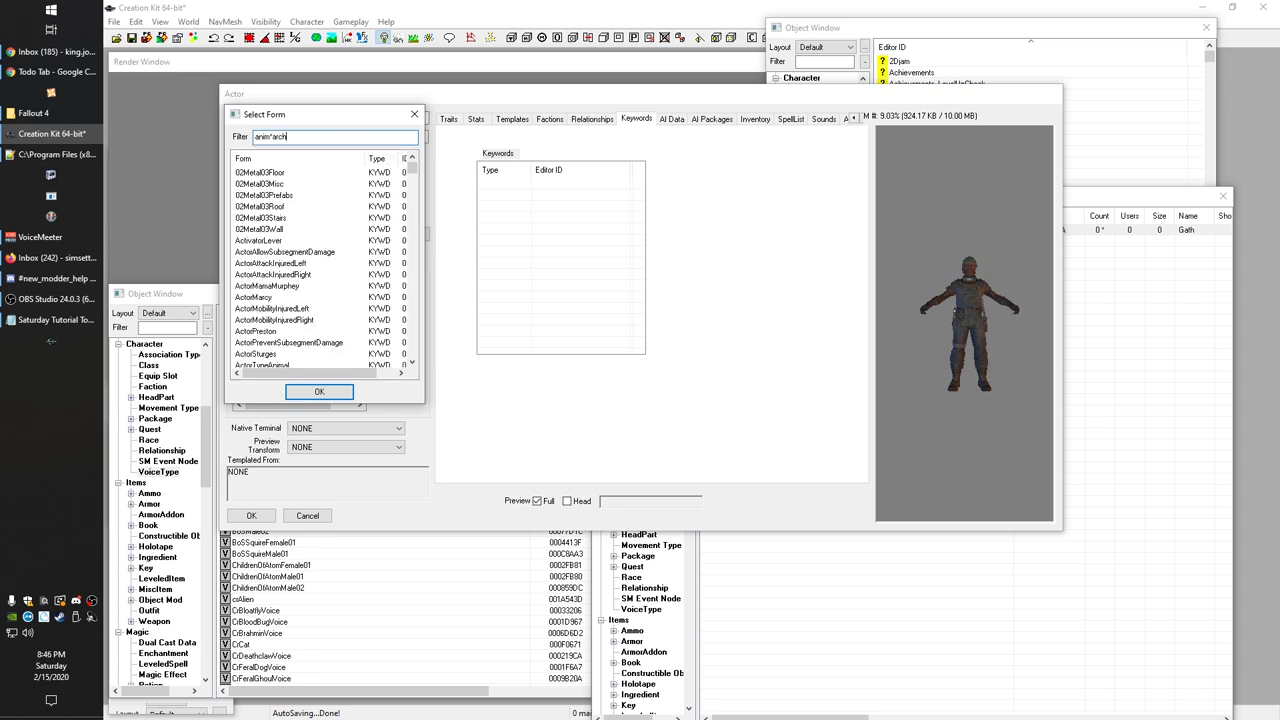
pyautogui.scroll(-3, 325, 255)
pyautogui.scroll(6, 284, 327)
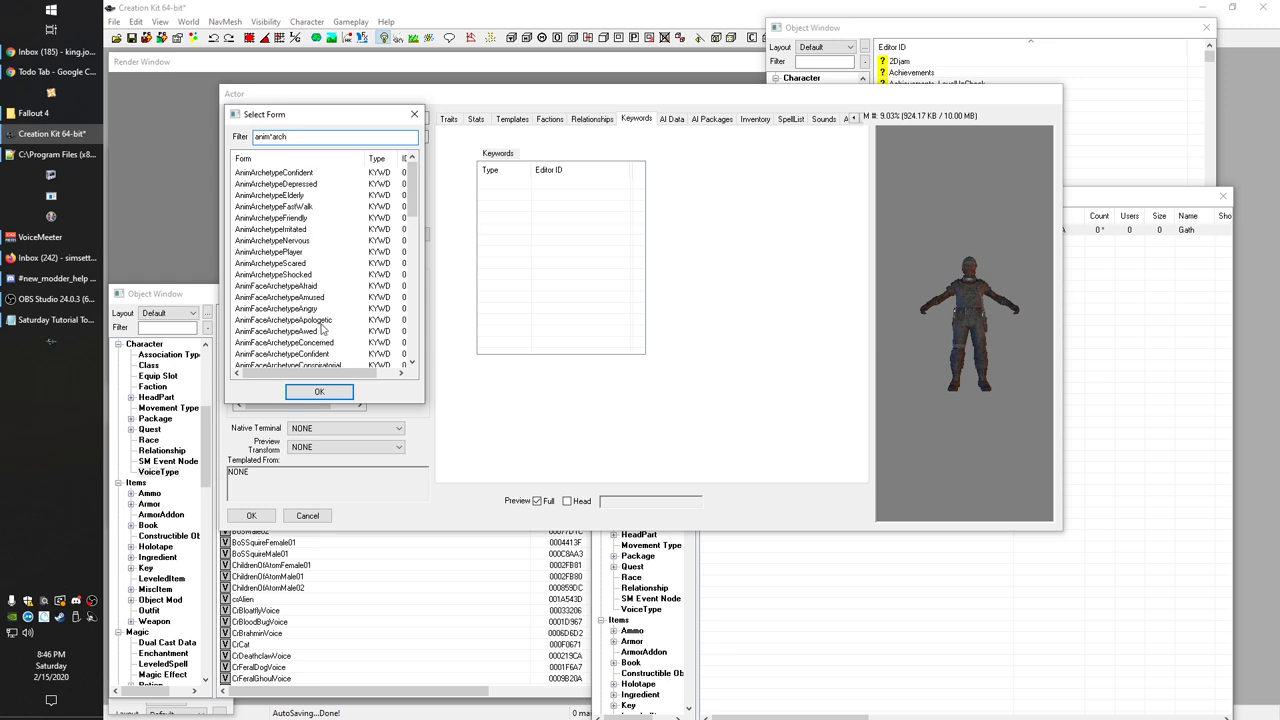
pyautogui.scroll(-1, 360, 277)
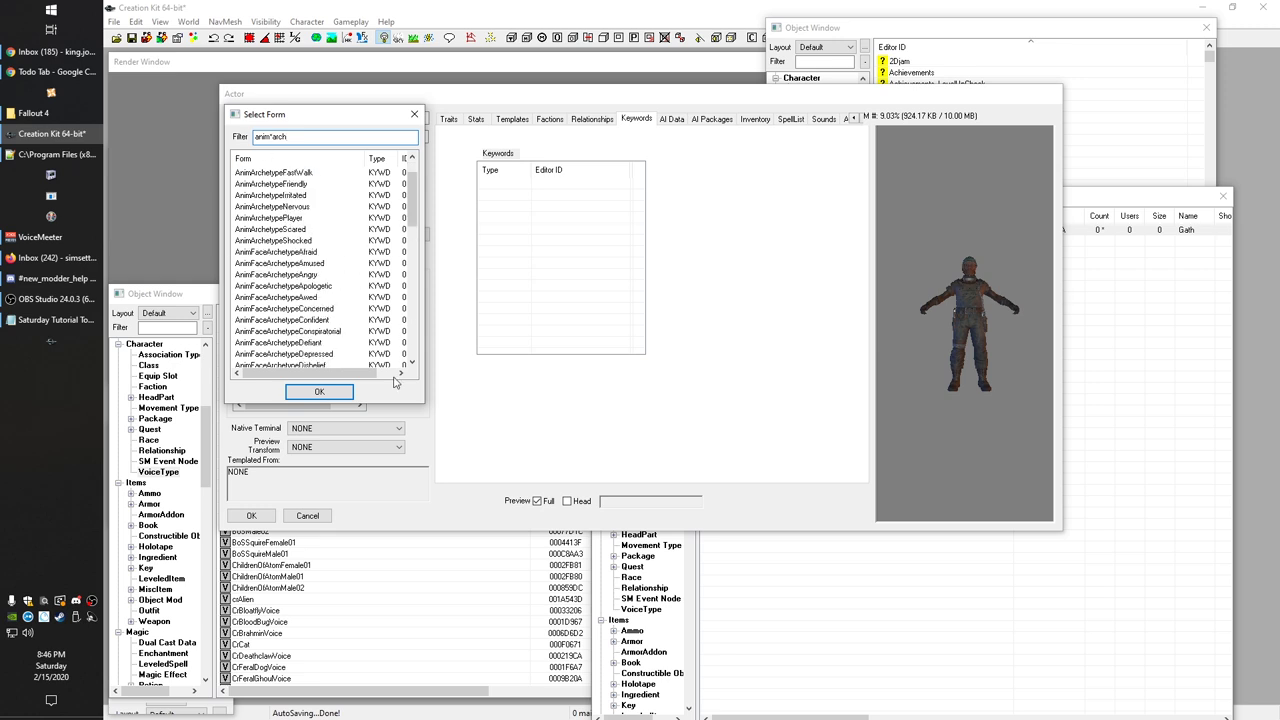
pyautogui.scroll(-1, 300, 336)
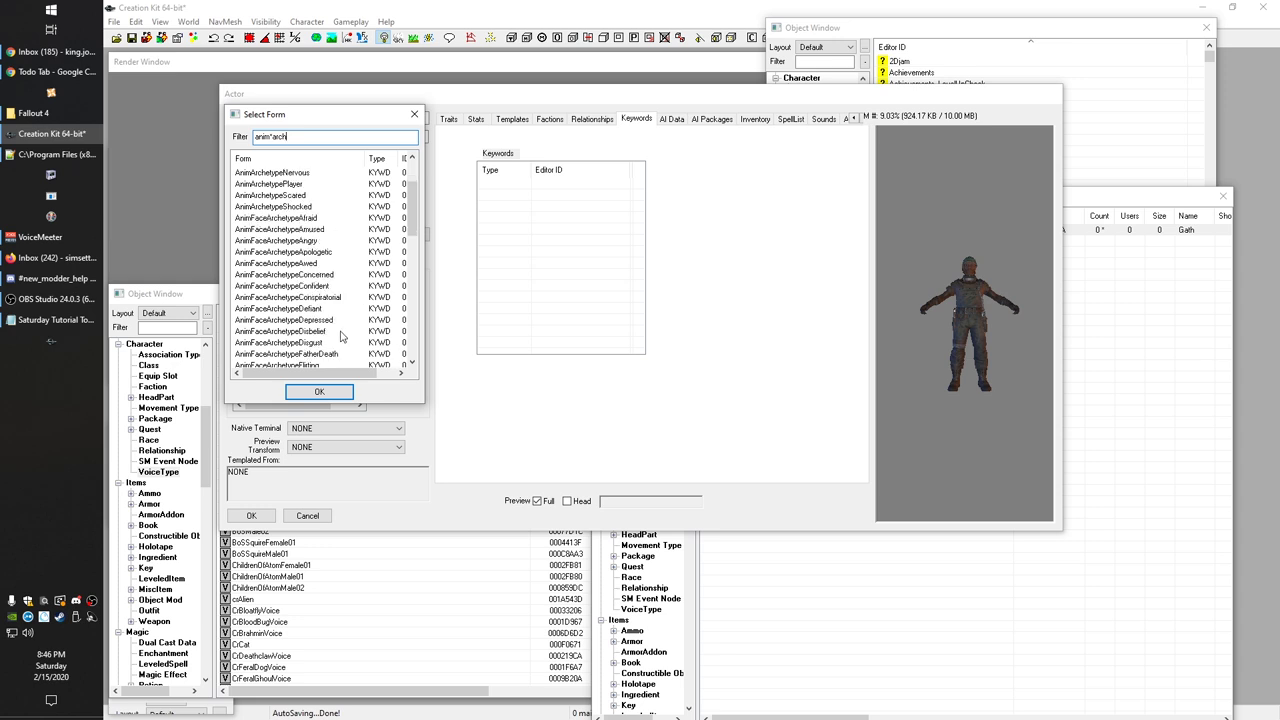
pyautogui.scroll(-1, 318, 342)
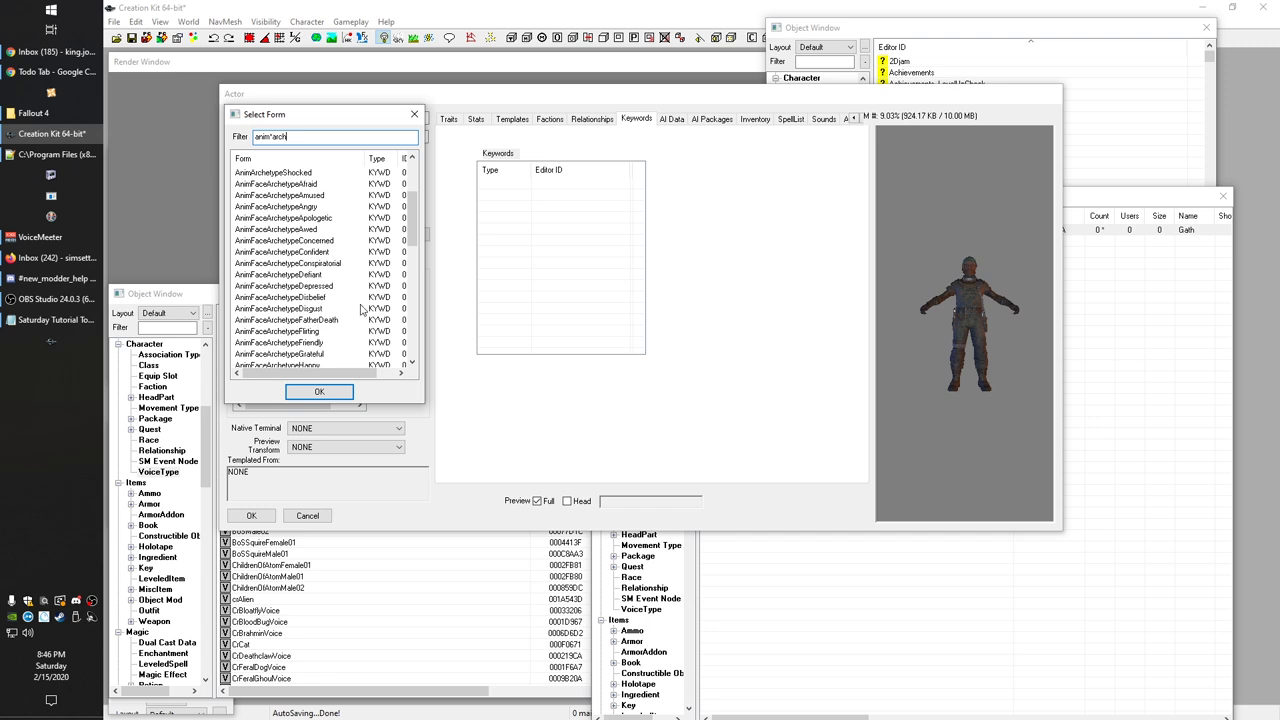
pyautogui.scroll(-1, 385, 342)
pyautogui.scroll(1, 356, 320)
pyautogui.scroll(-1, 357, 332)
pyautogui.scroll(-1, 344, 327)
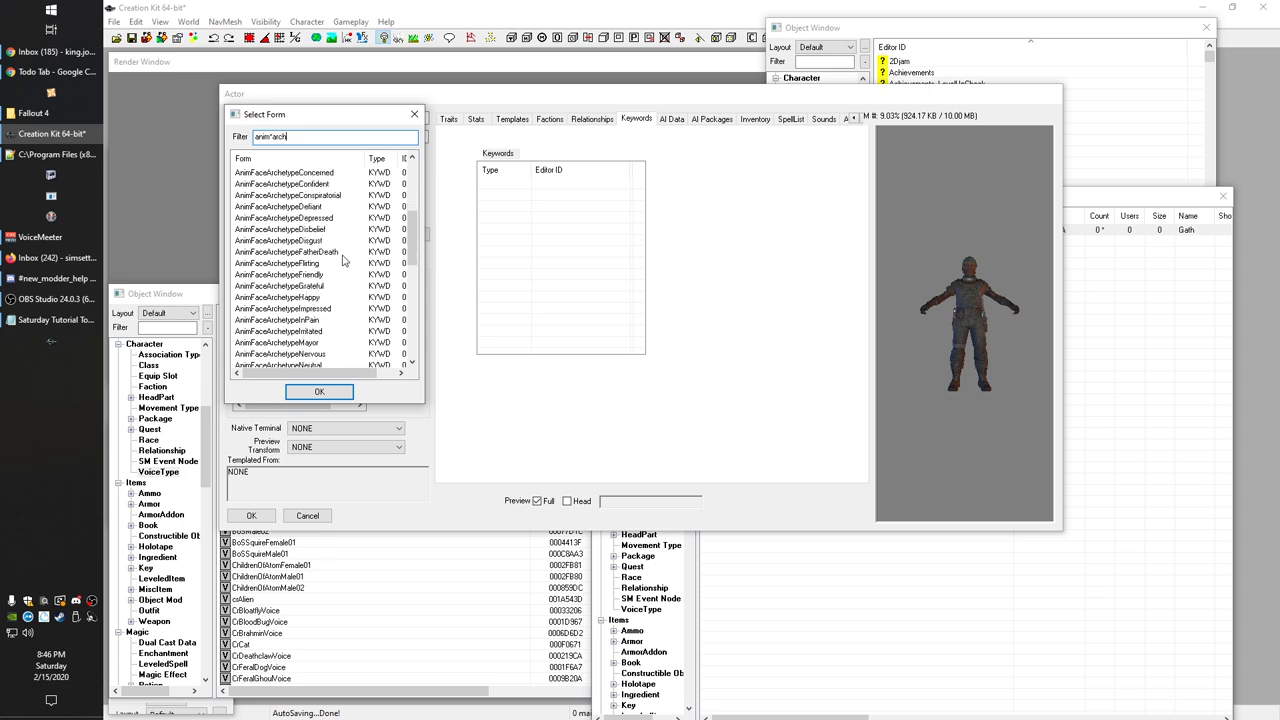
pyautogui.scroll(-1, 332, 336)
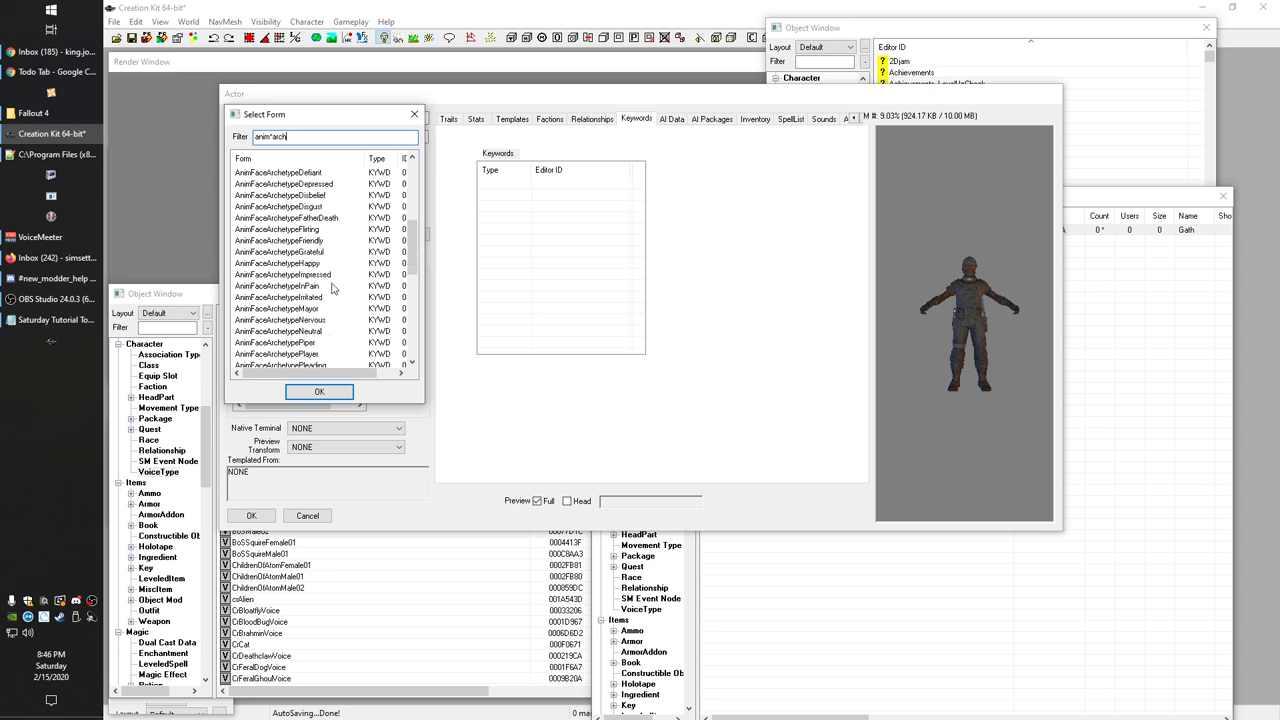
pyautogui.scroll(7, 305, 333)
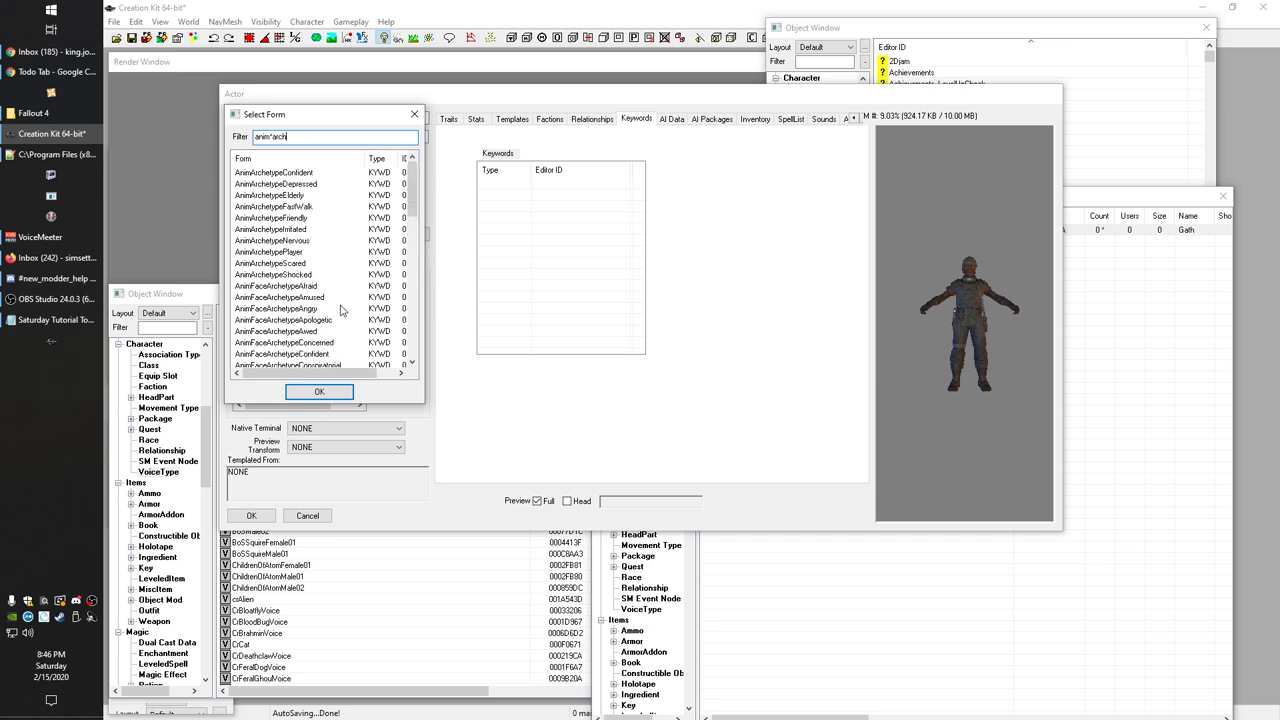
pyautogui.scroll(-2, 344, 310)
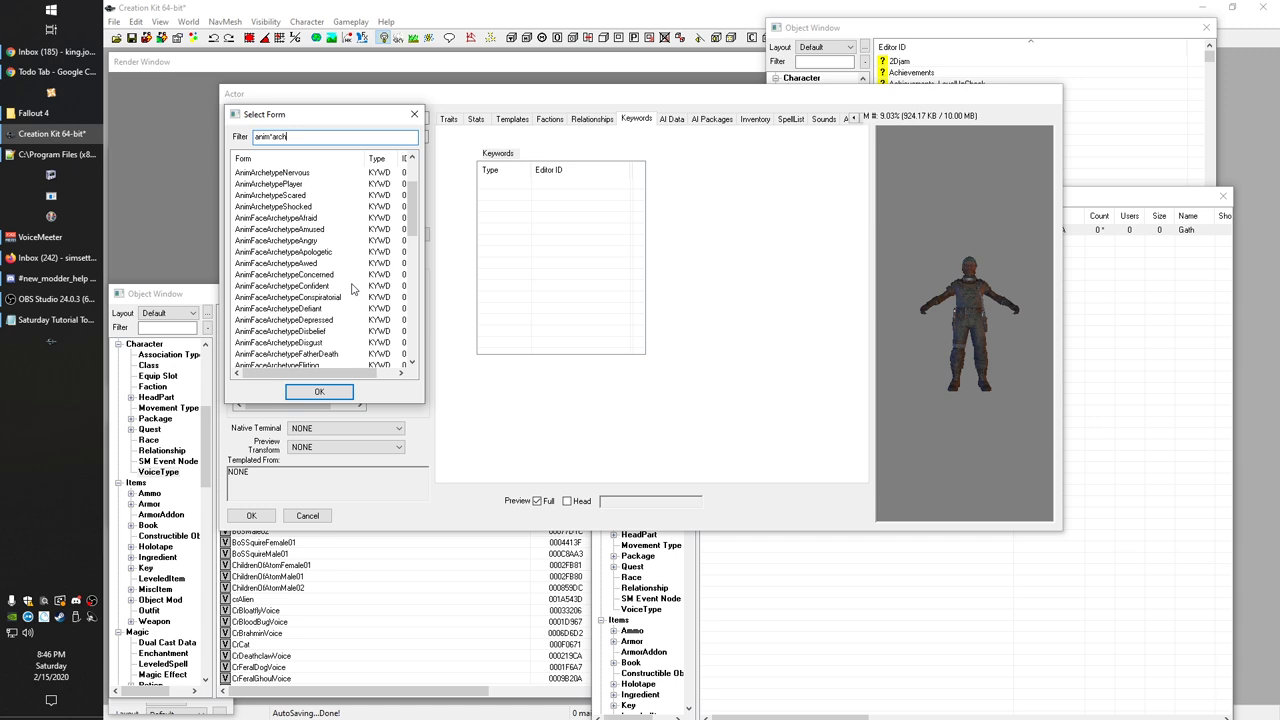
pyautogui.click(414, 114)
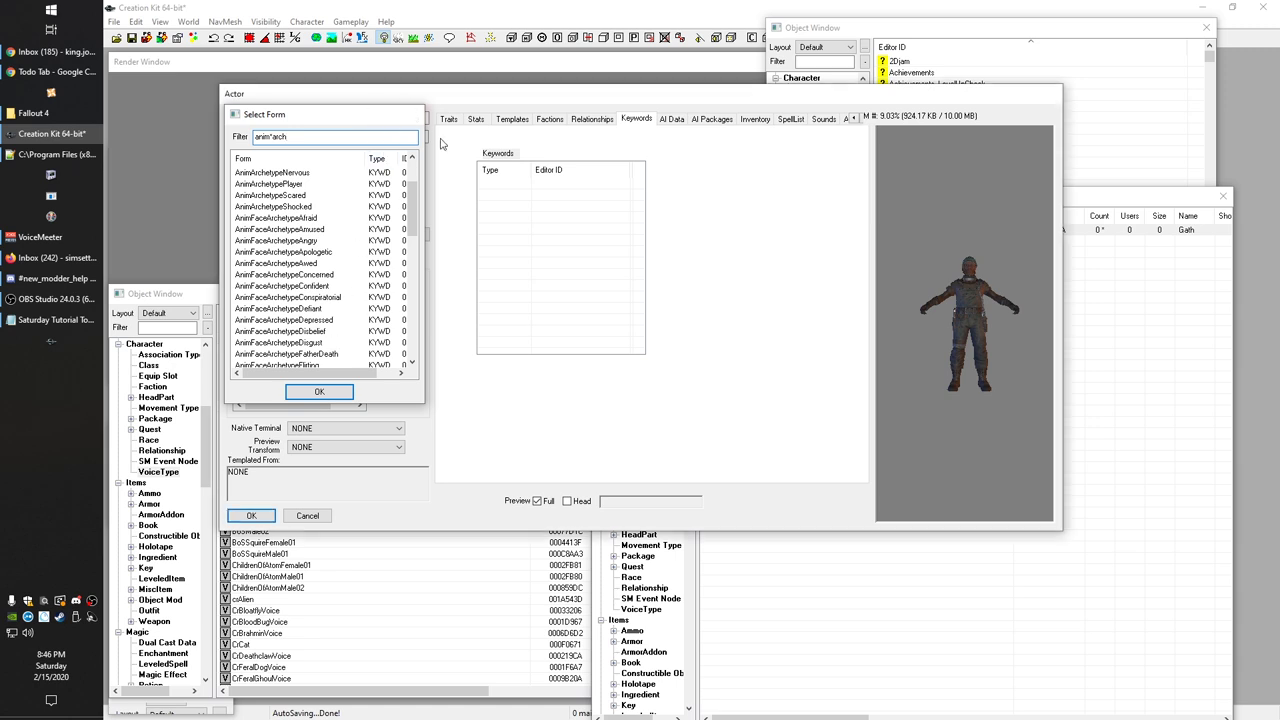
# Add the AnimArchetypeFriendly keyword to Gath.
pyautogui.rightClick(555, 191)
pyautogui.click(588, 213)
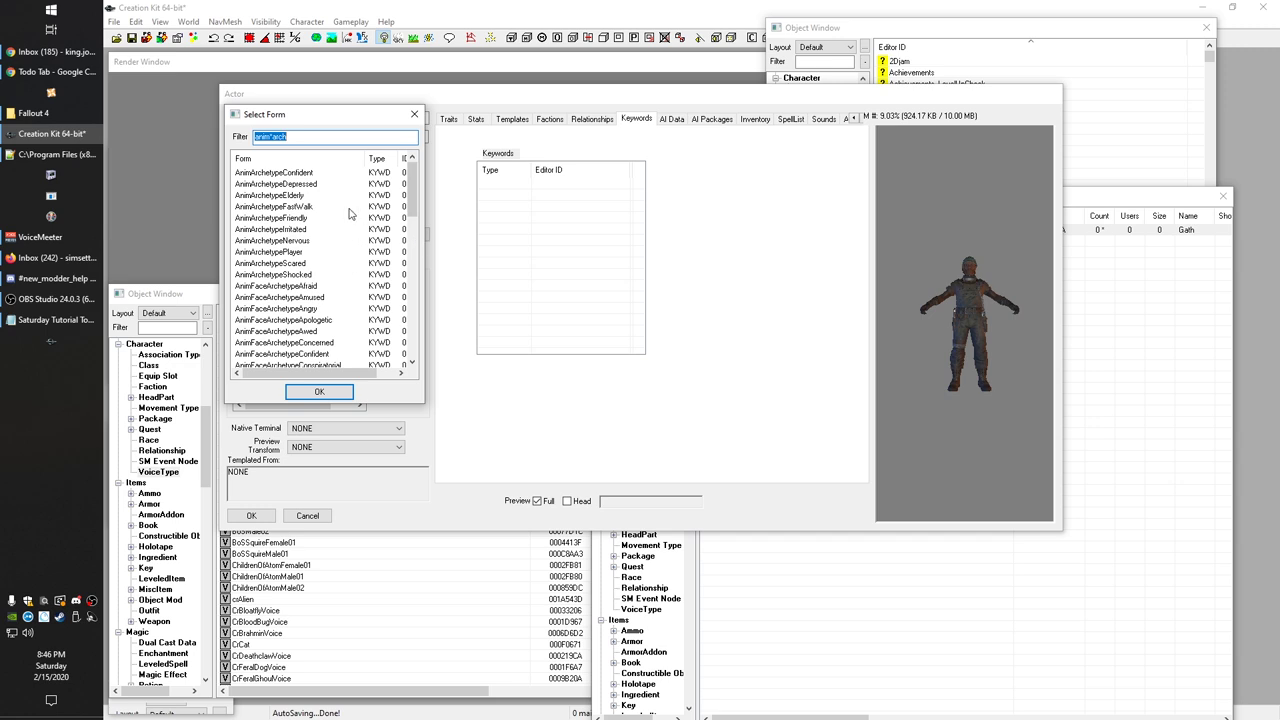
pyautogui.click(302, 173)
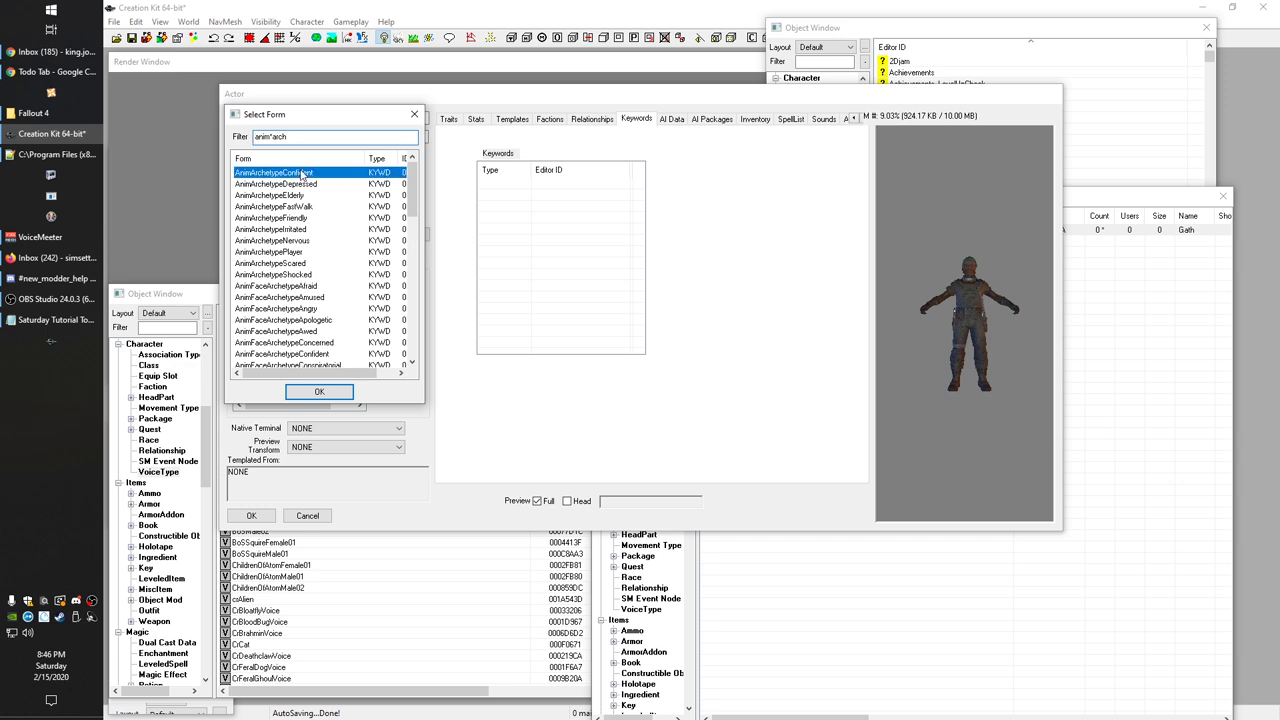
pyautogui.click(310, 229)
pyautogui.click(300, 218)
pyautogui.click(321, 393)
# Add the AnimFaceArchetypeConspiratorial keyword and widen the Editor ID column.
pyautogui.rightClick(530, 204)
pyautogui.click(556, 228)
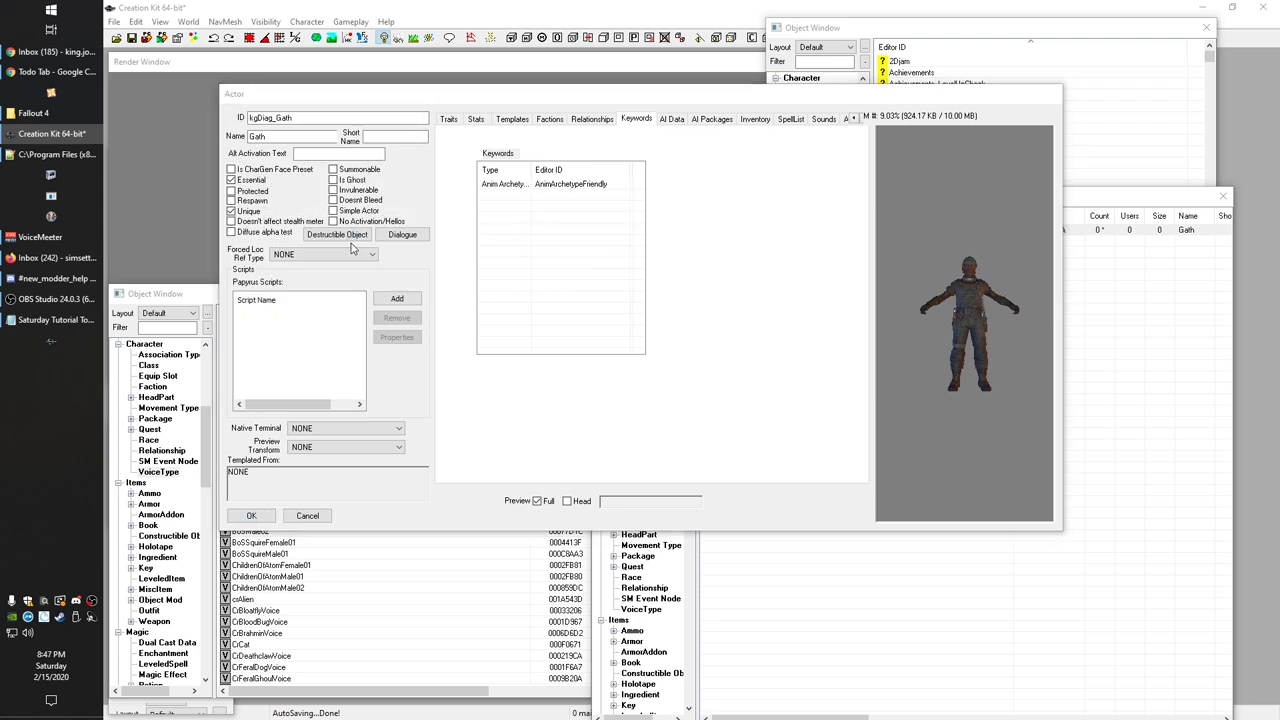
pyautogui.scroll(-3, 361, 246)
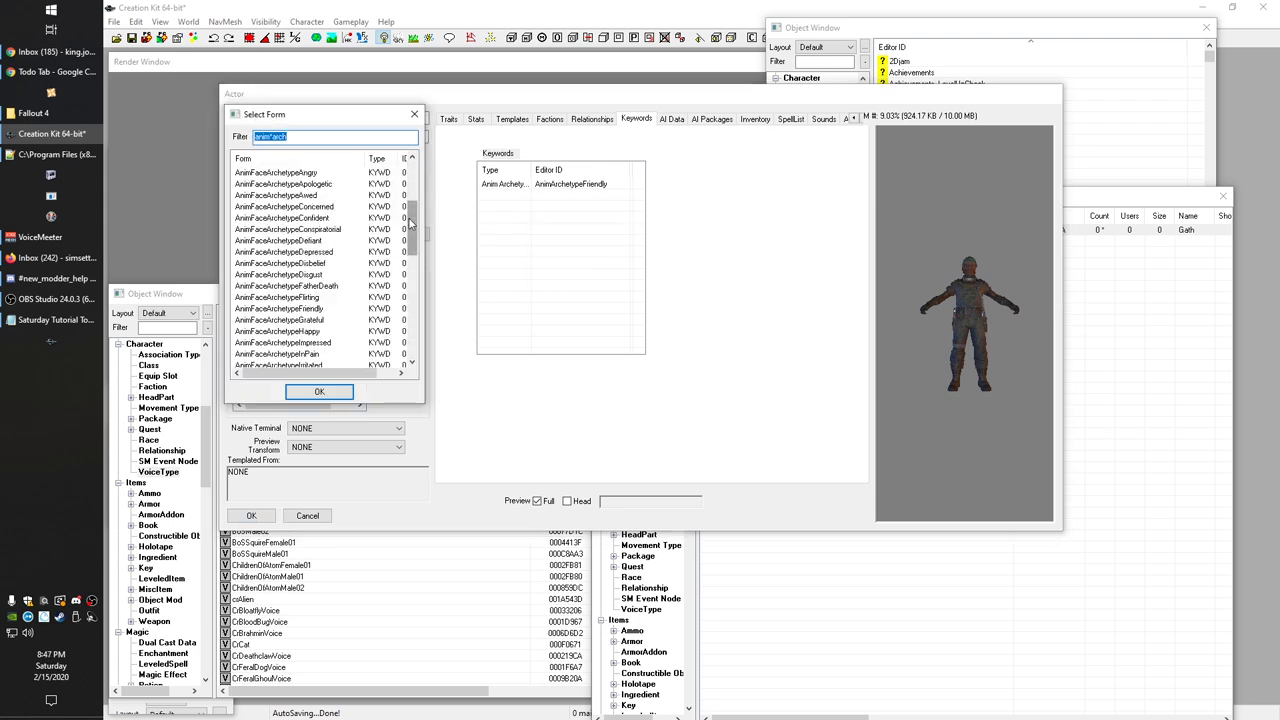
pyautogui.doubleClick(300, 252)
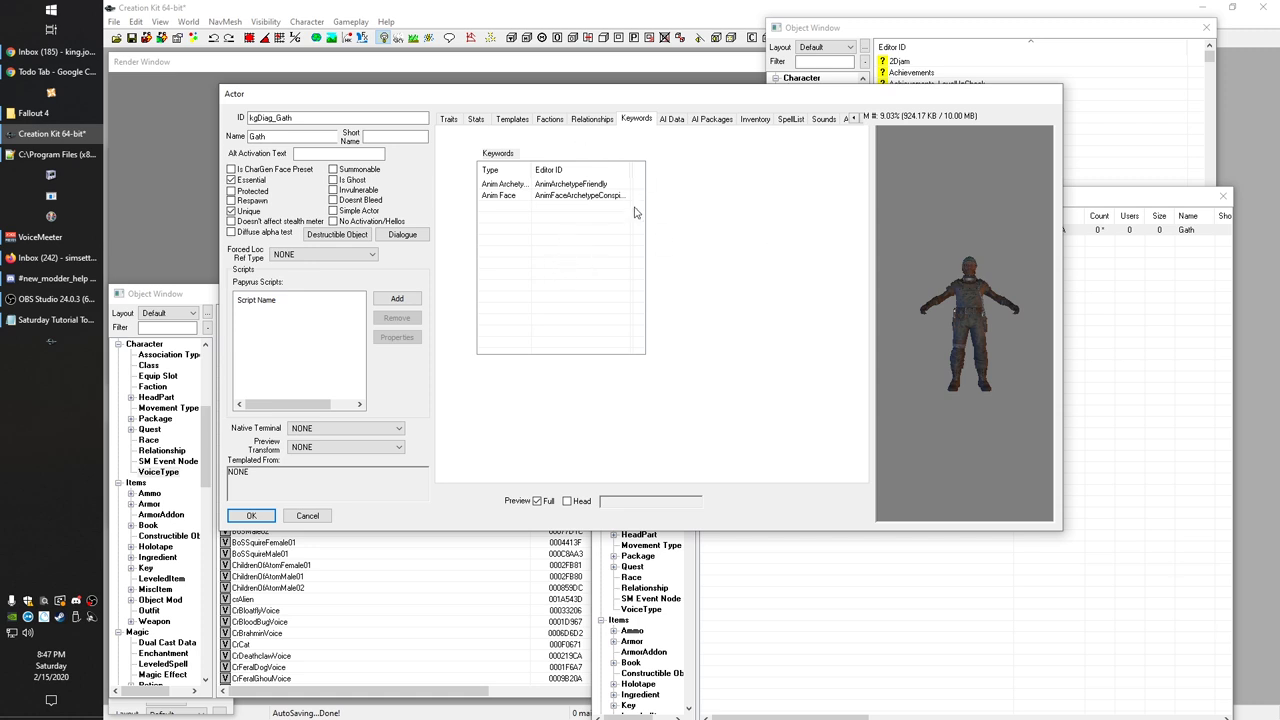
pyautogui.doubleClick(629, 162)
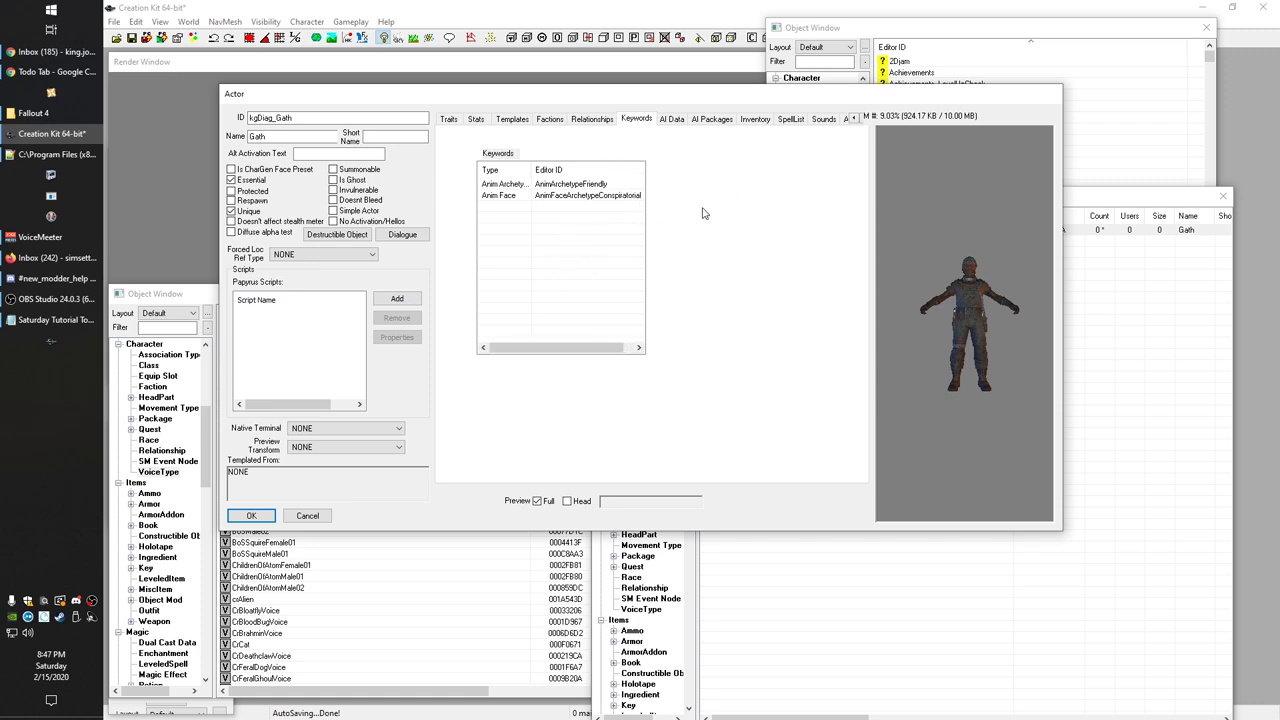